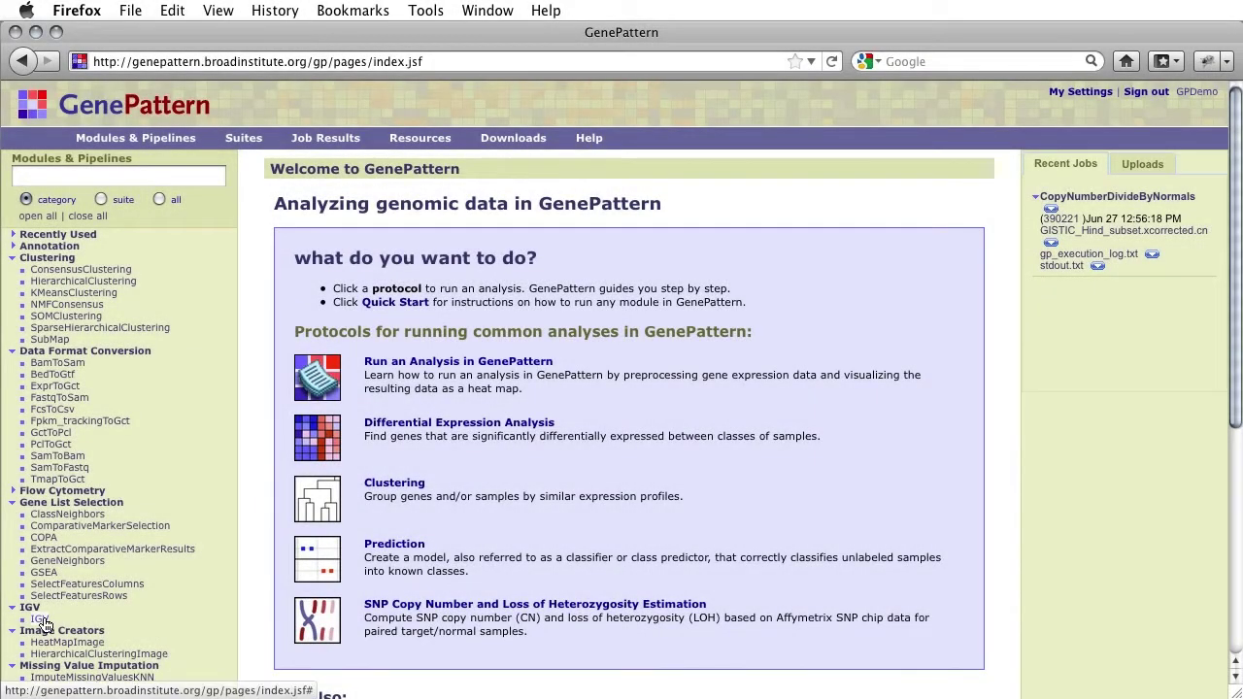
Open the IGV module's parameter form from the Modules & Pipelines list
{"action": "left_click", "coordinate": [41, 619]}
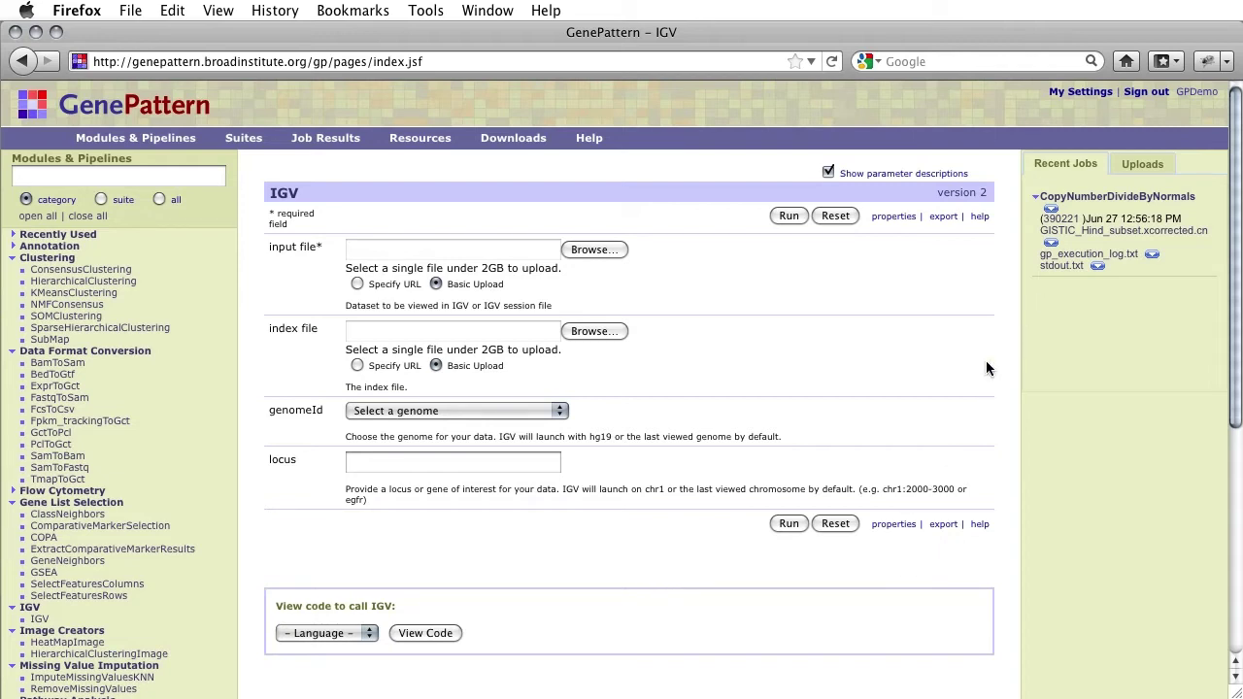
Send the recent job's .cn copy-number result file to the IGV module's input file
{"action": "left_click", "coordinate": [1052, 241]}
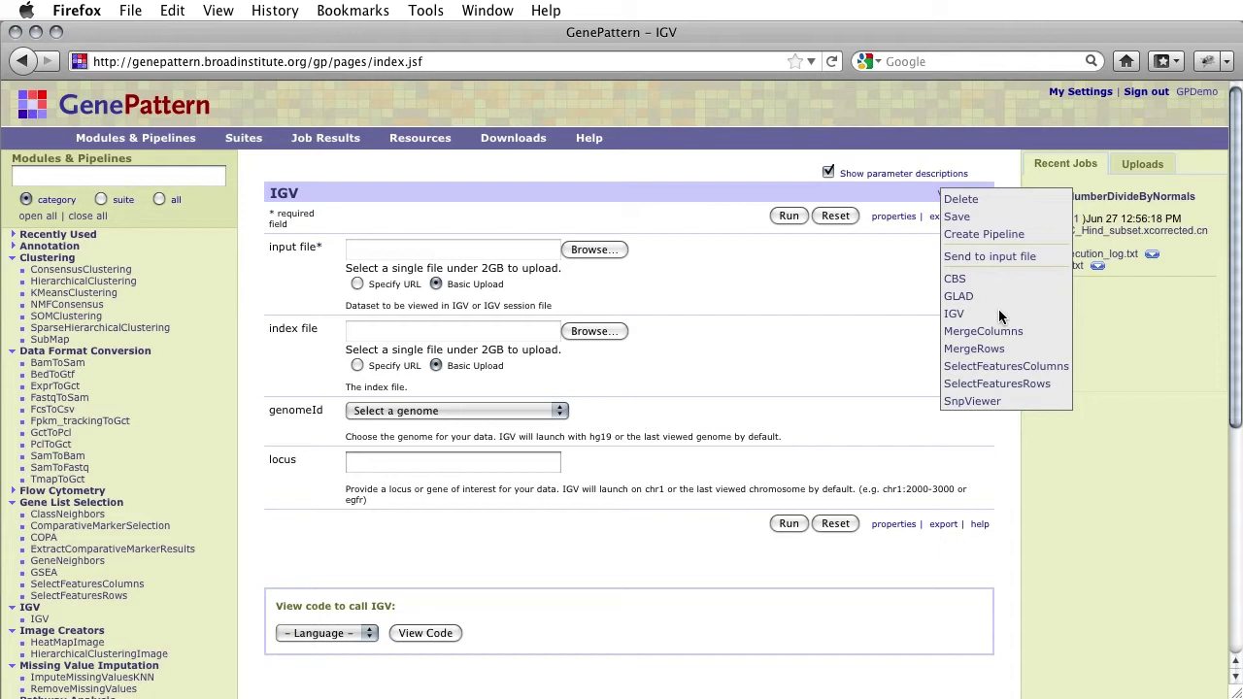
{"action": "left_click", "coordinate": [996, 257]}
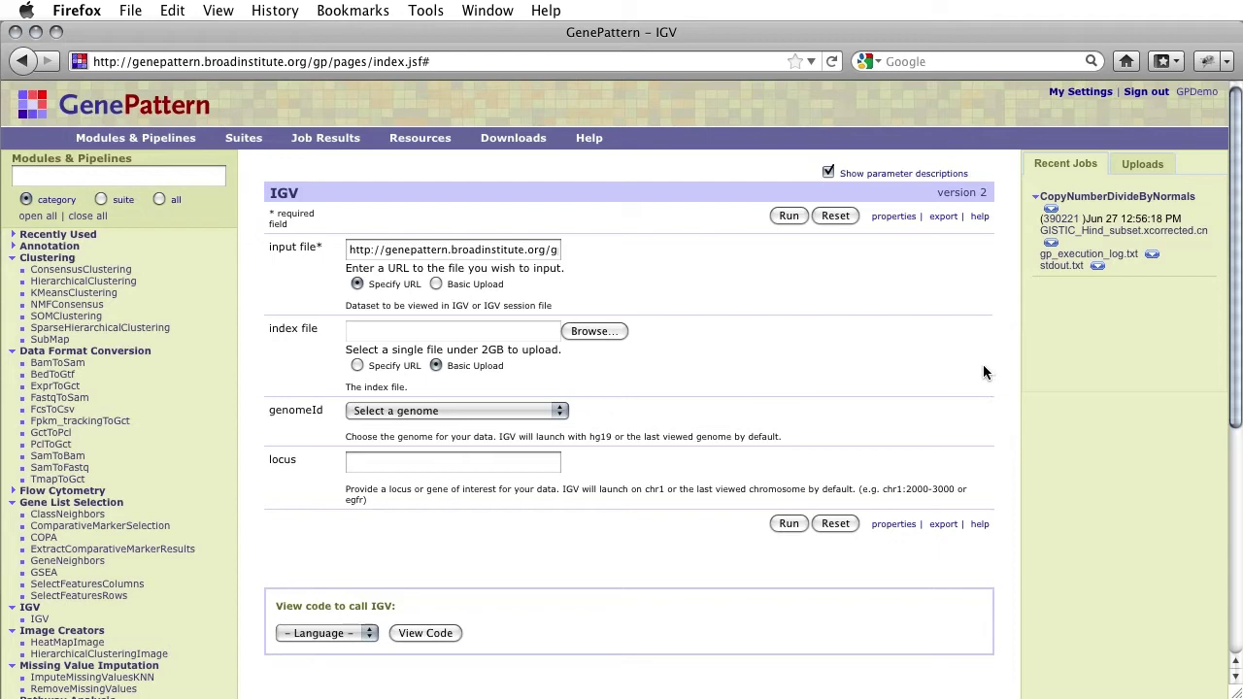
Choose Human hg16 from the genomeId dropdown
{"action": "left_click", "coordinate": [546, 412]}
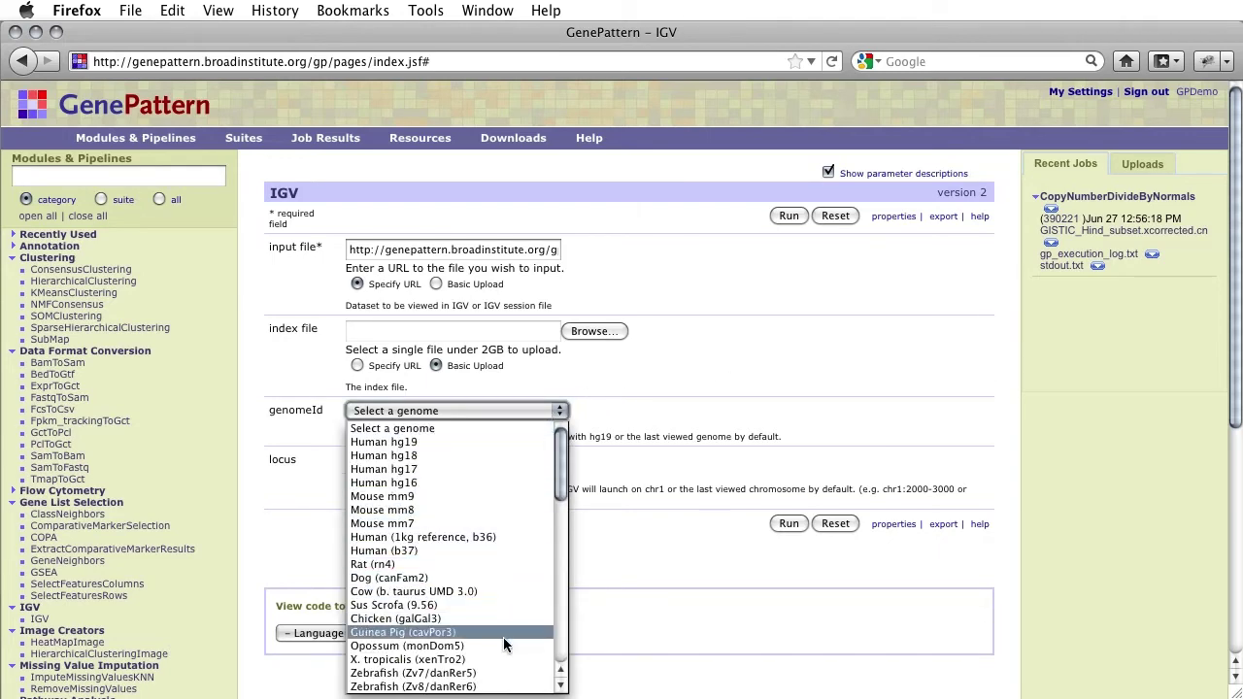
{"action": "scroll", "coordinate": [497, 676], "scroll_direction": "down", "scroll_amount": 5}
{"action": "scroll", "coordinate": [497, 677], "scroll_direction": "down", "scroll_amount": 10}
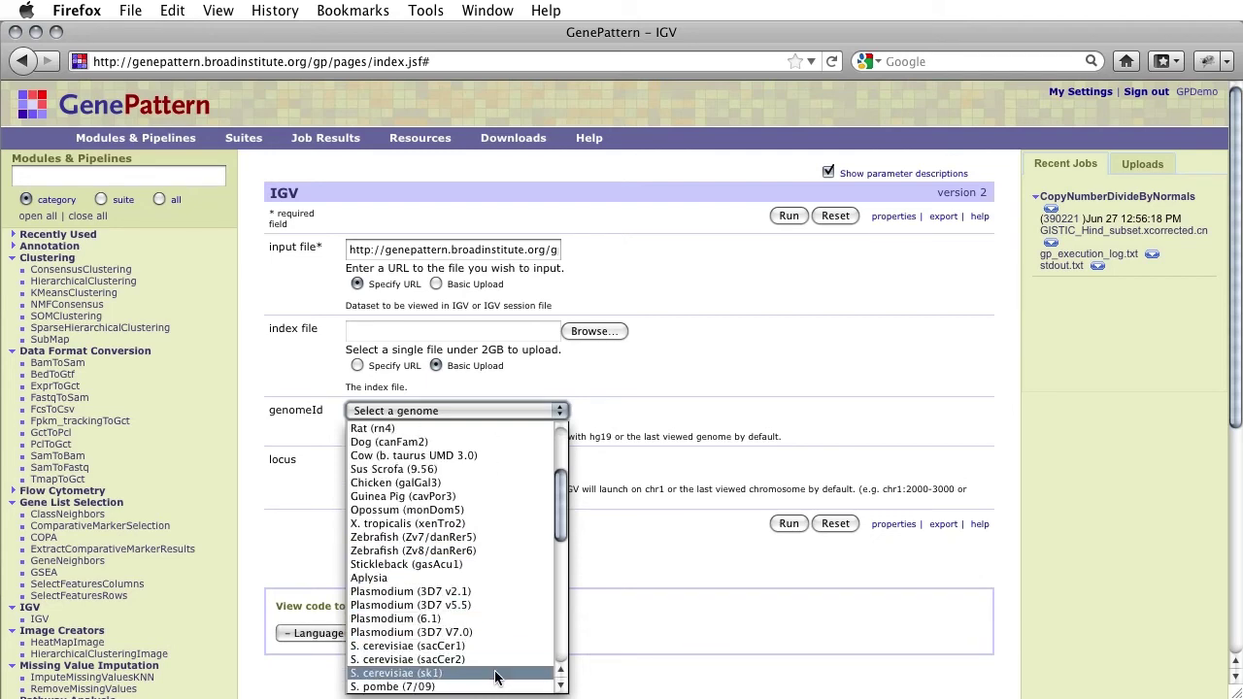
{"action": "scroll", "coordinate": [492, 677], "scroll_direction": "down", "scroll_amount": 2}
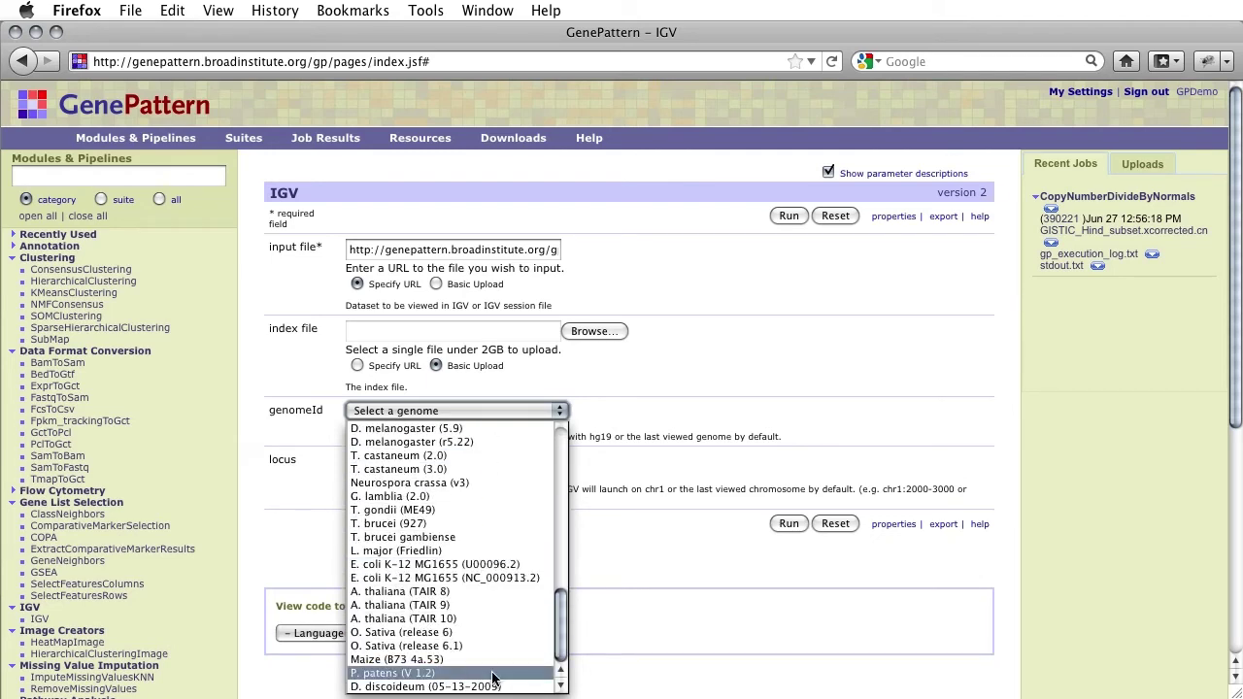
{"action": "scroll", "coordinate": [493, 677], "scroll_direction": "up", "scroll_amount": 12}
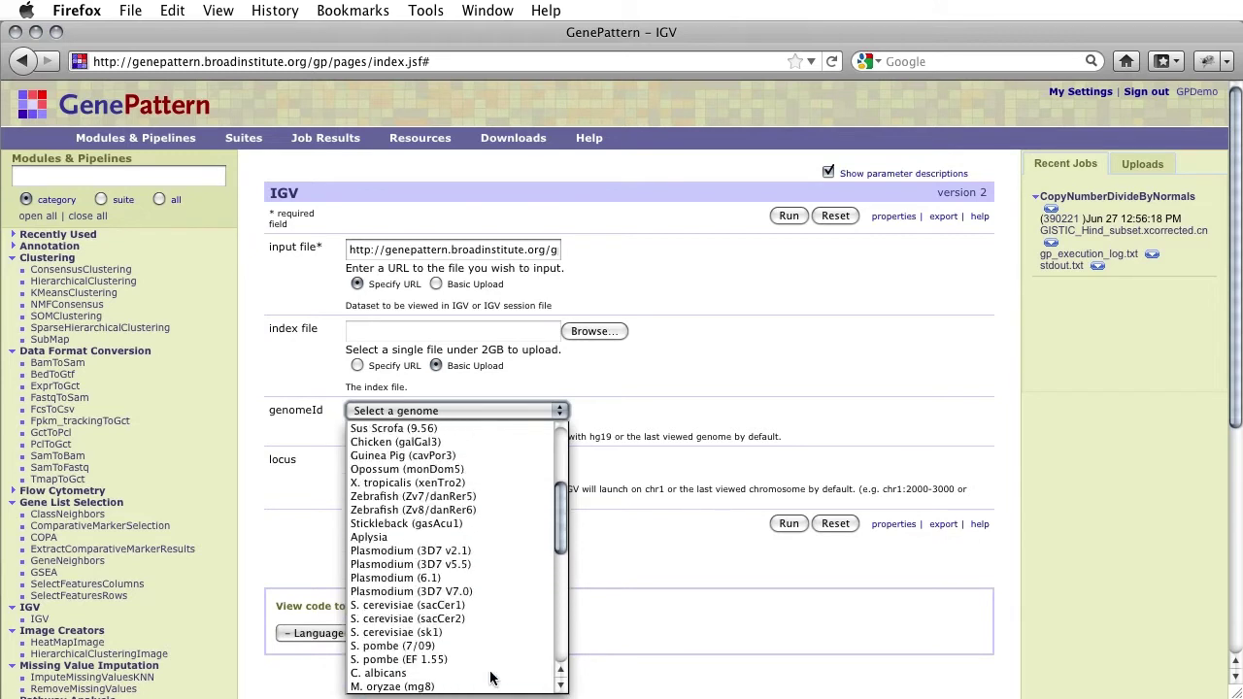
{"action": "scroll", "coordinate": [492, 677], "scroll_direction": "up", "scroll_amount": 4}
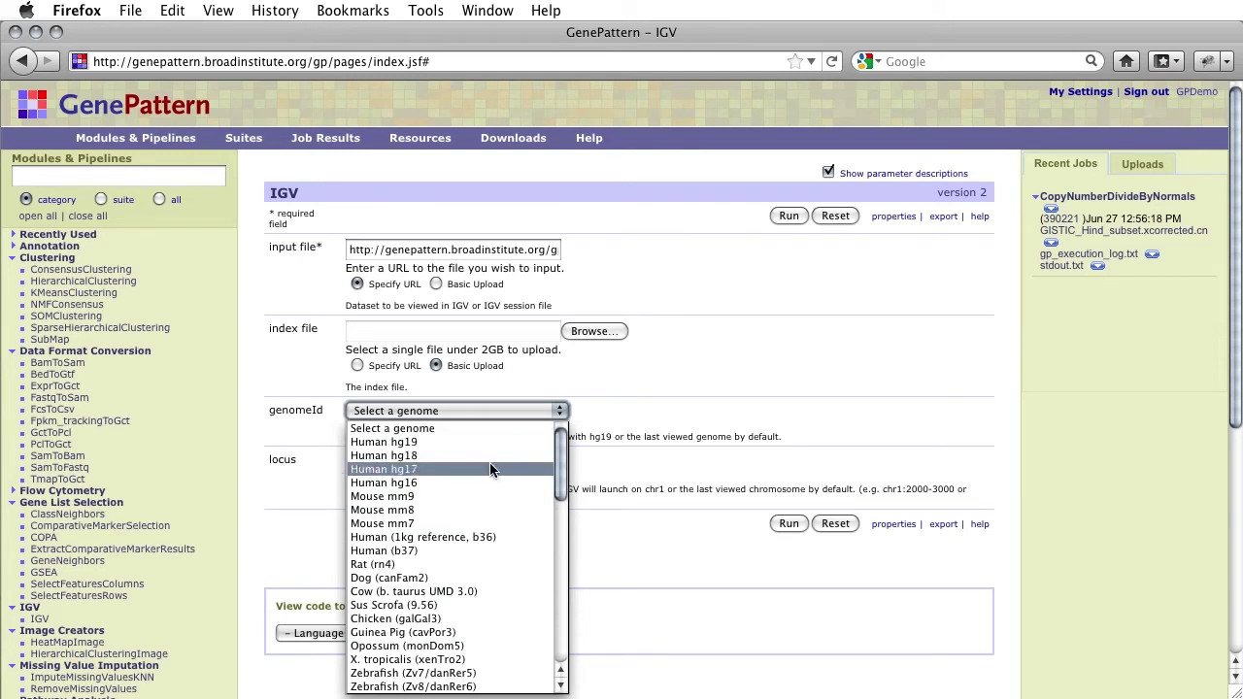
{"action": "left_click", "coordinate": [454, 483]}
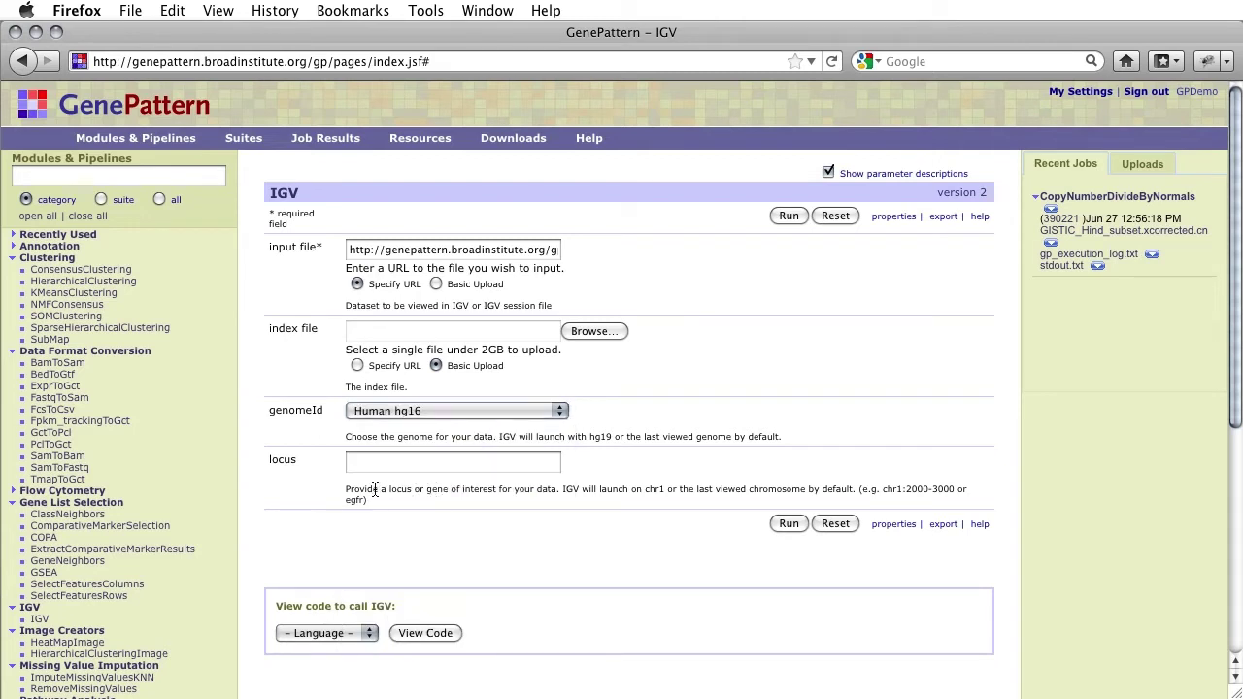
Highlight the locus label and its example formats, leaving locus blank
{"action": "double_click", "coordinate": [290, 459]}
{"action": "left_click", "coordinate": [298, 487]}
{"action": "left_click_drag", "start_coordinate": [858, 491], "coordinate": [857, 494]}
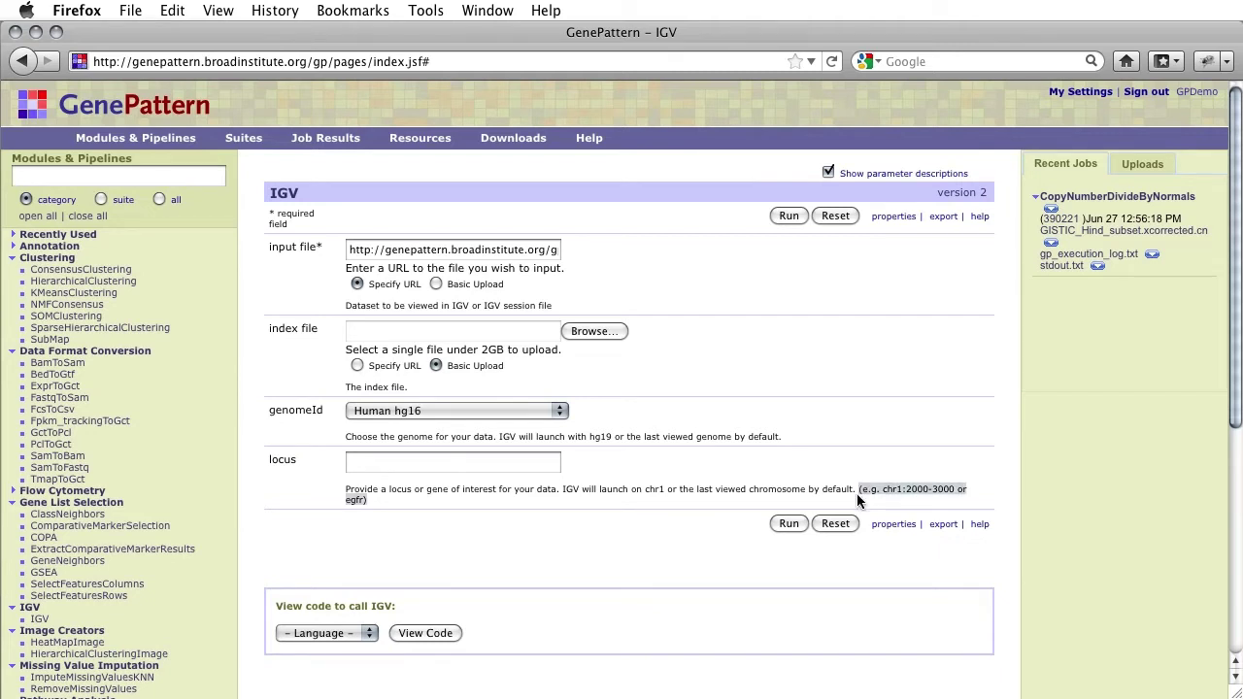
{"action": "left_click", "coordinate": [689, 535]}
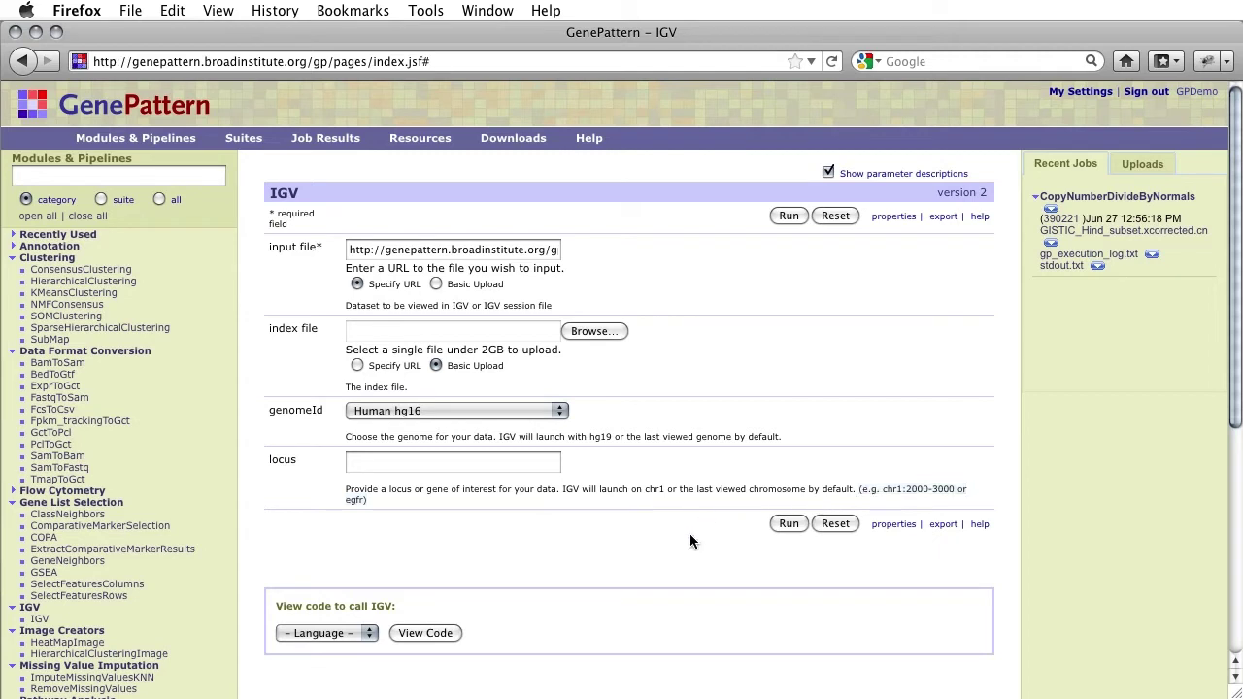
Run the IGV job and launch IGV from job 391323's results, confirming the JNLP file
{"action": "left_click", "coordinate": [787, 525]}
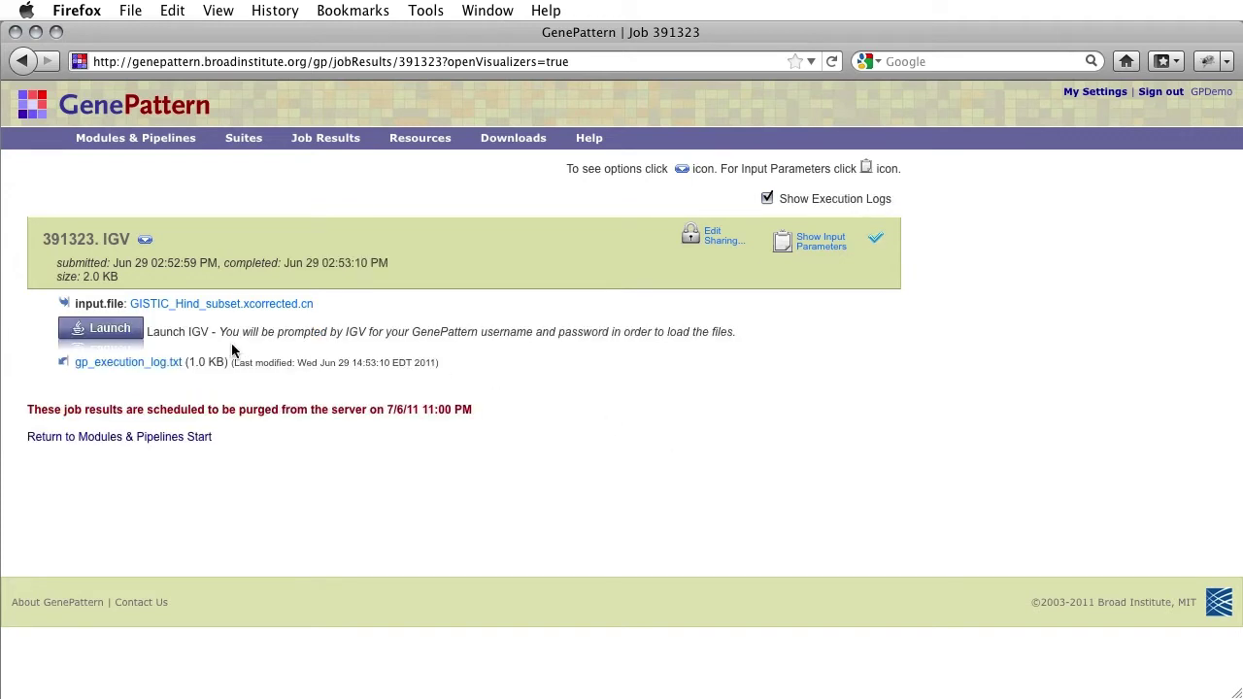
{"action": "left_click", "coordinate": [114, 331]}
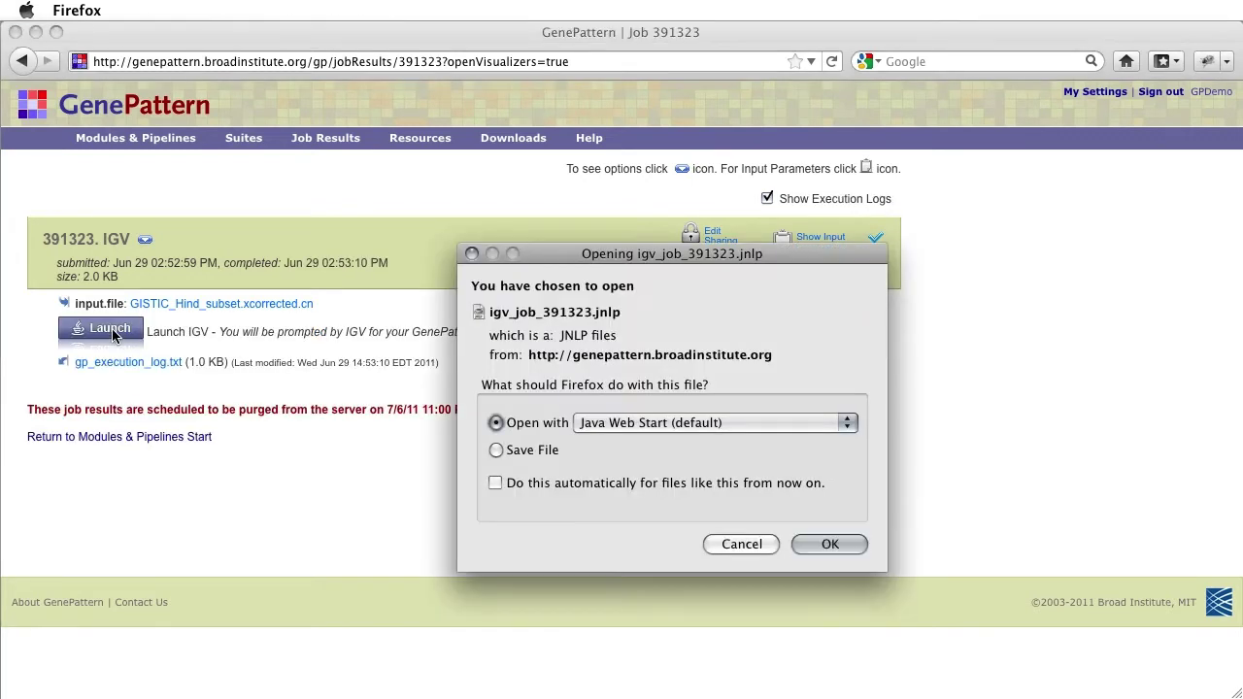
{"action": "left_click", "coordinate": [823, 544]}
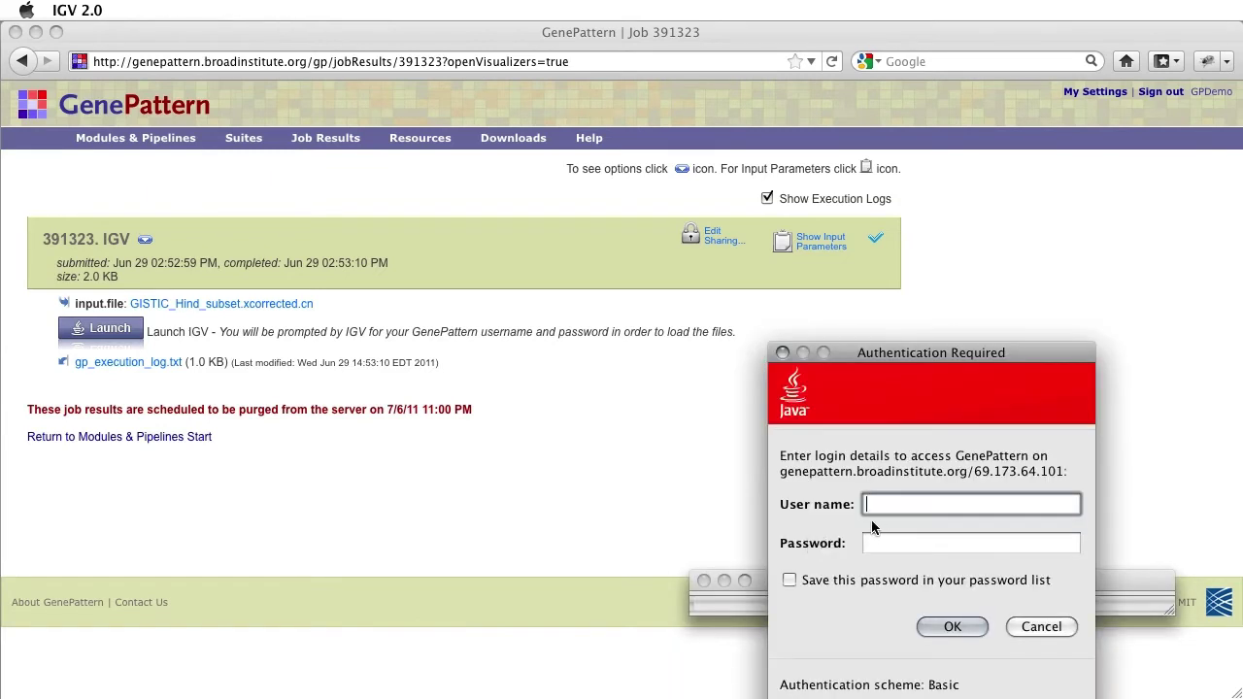
Enter the GenePattern user name and password in IGV's login prompt and remember the password
{"action": "type", "text": "GPDemo"}
{"action": "key", "text": "Tab"}
{"action": "type", "text": "****"}
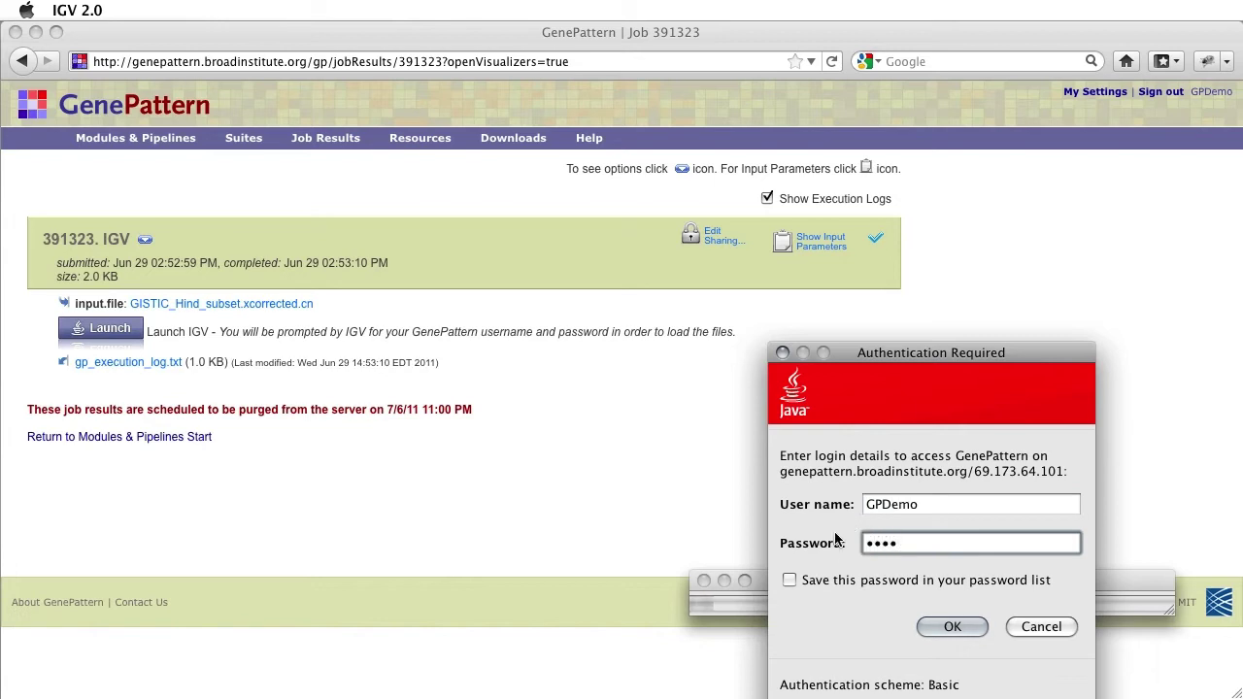
{"action": "left_click", "coordinate": [790, 580]}
Log in, enlarge IGV, and navigate to chr5:37,181,732-105,199,137 around the centromere
{"action": "left_click", "coordinate": [970, 629]}
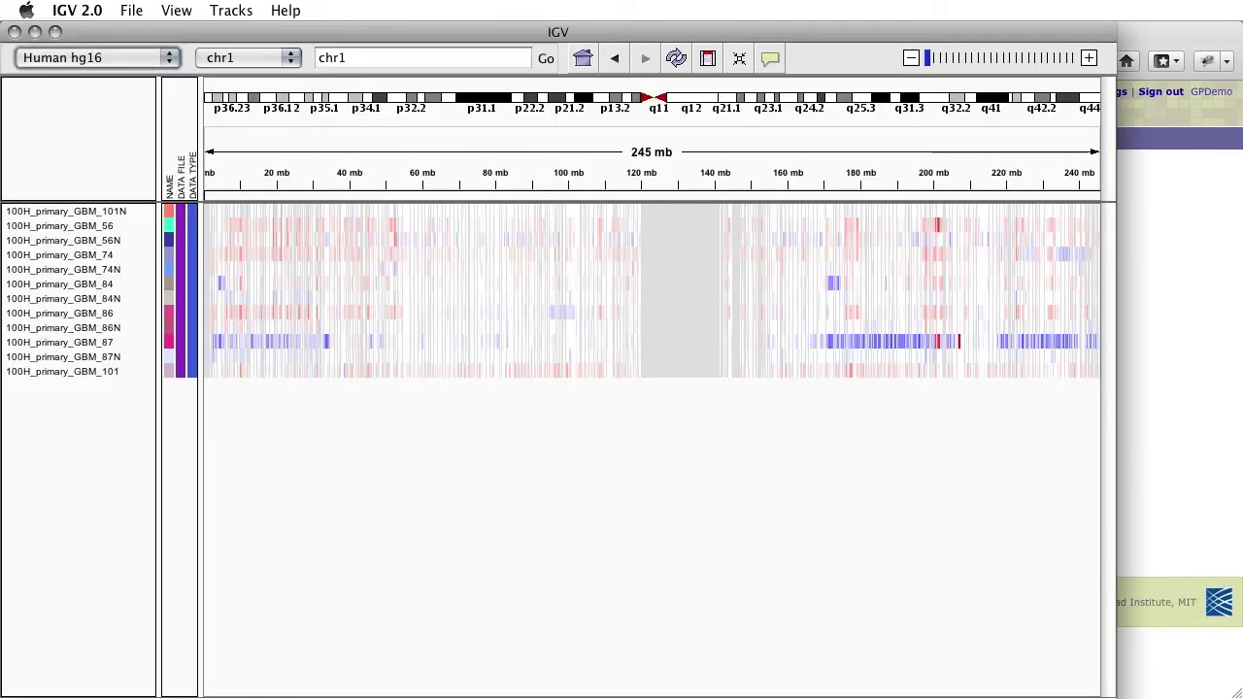
{"action": "left_click_drag", "start_coordinate": [1117, 698], "coordinate": [1233, 691]}
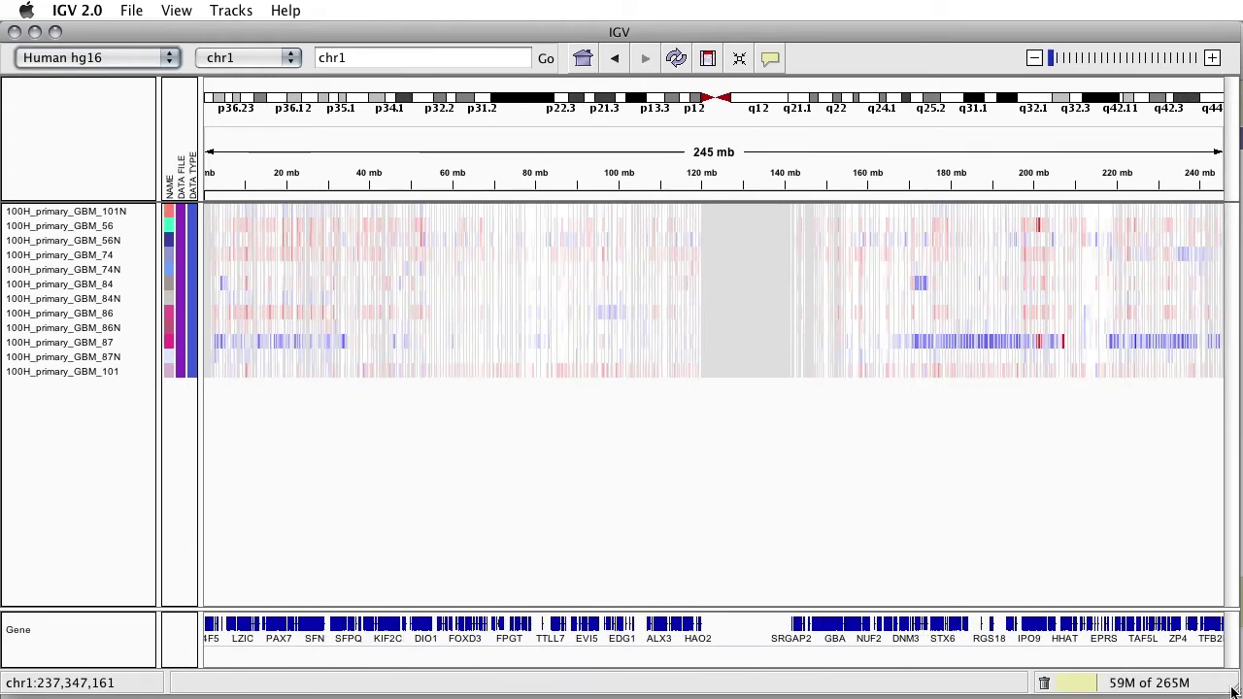
{"action": "left_click", "coordinate": [584, 58]}
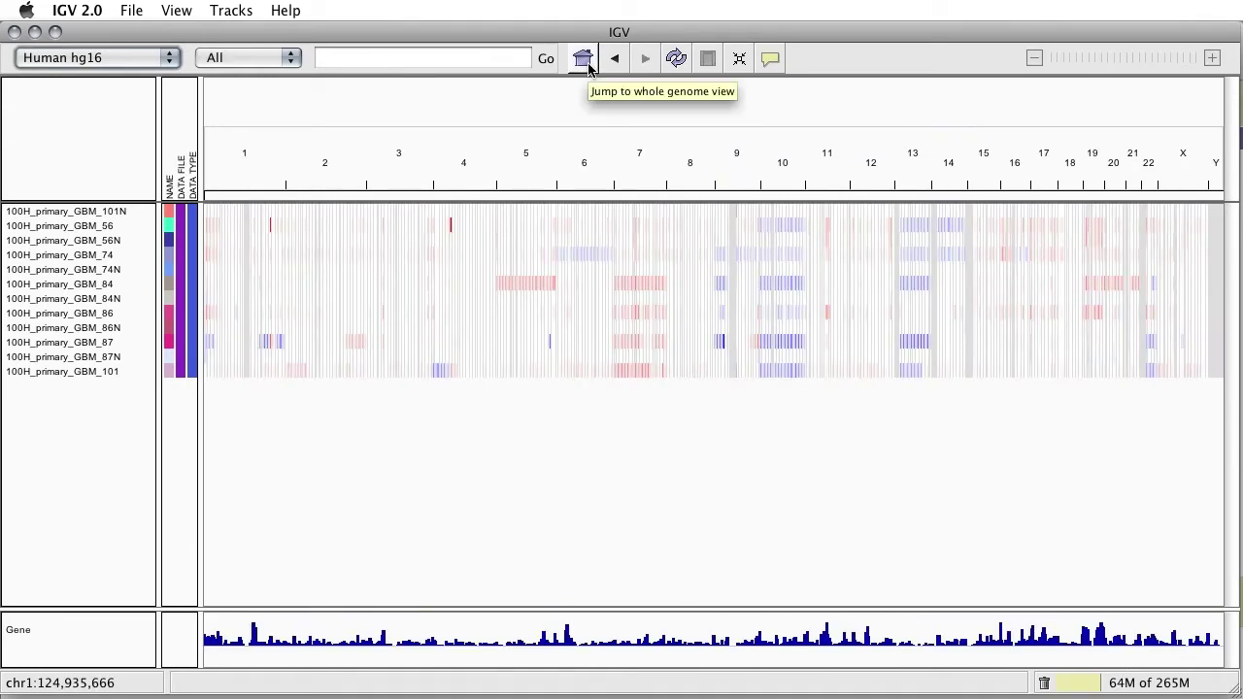
{"action": "left_click", "coordinate": [500, 282]}
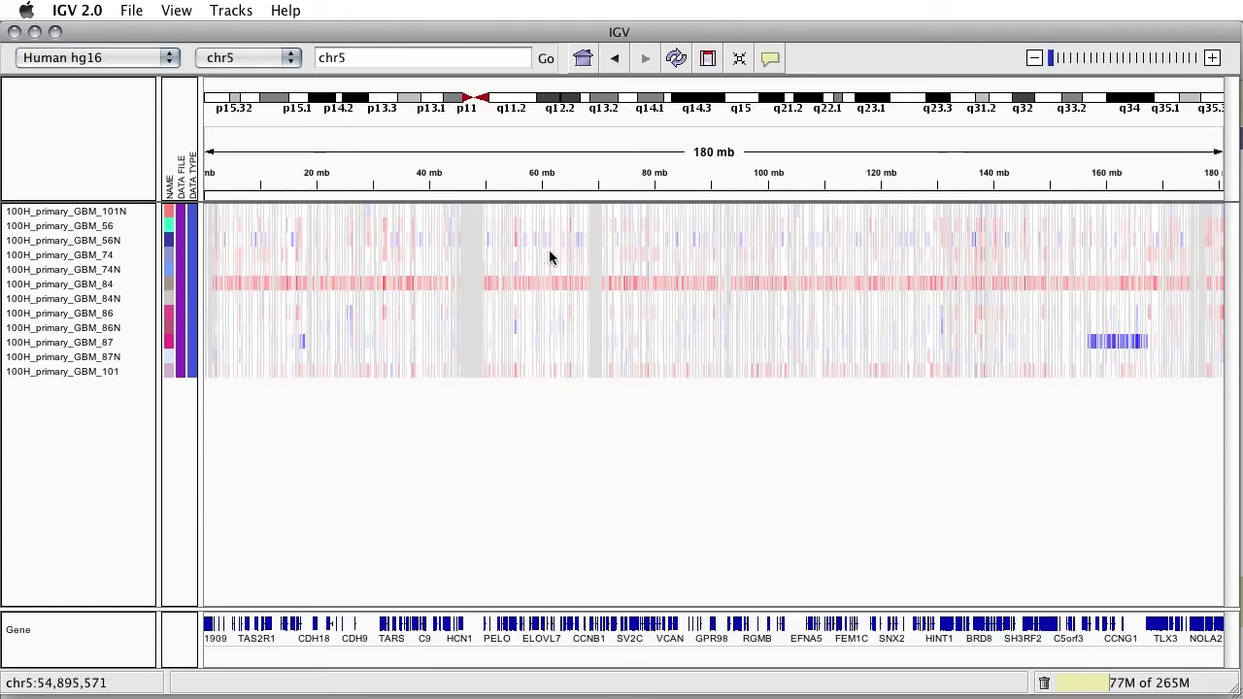
{"action": "left_click", "coordinate": [1064, 60]}
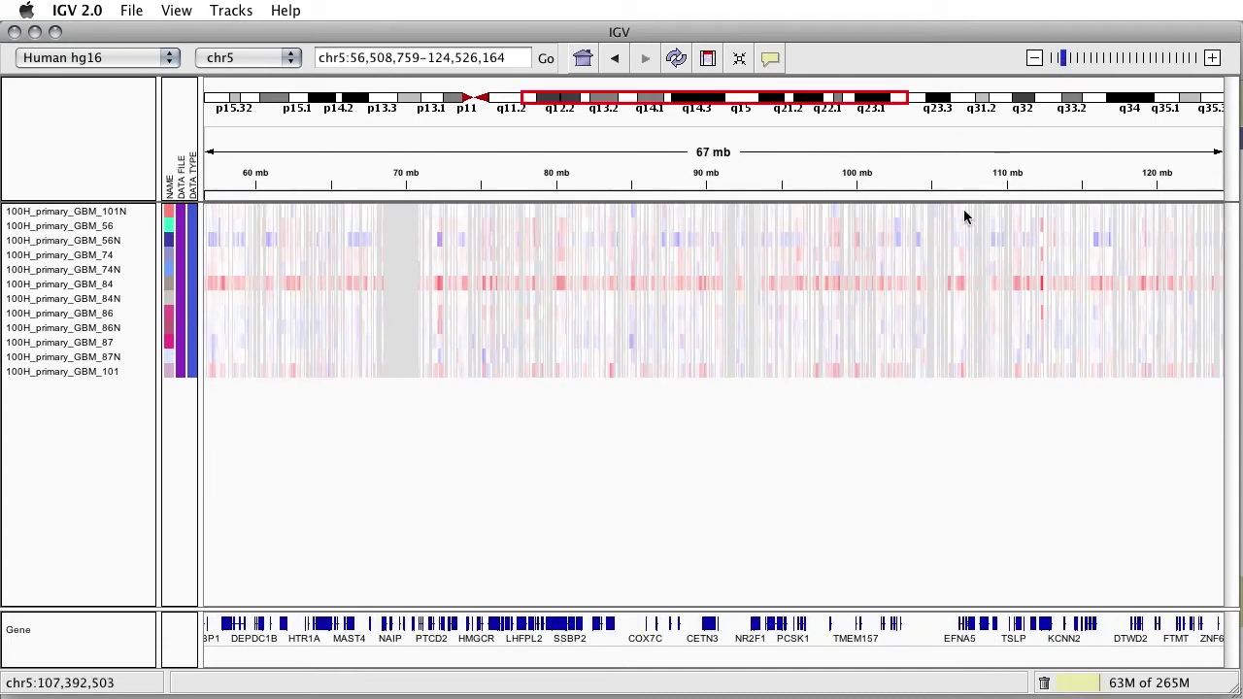
{"action": "mouse_move", "coordinate": [933, 250]}
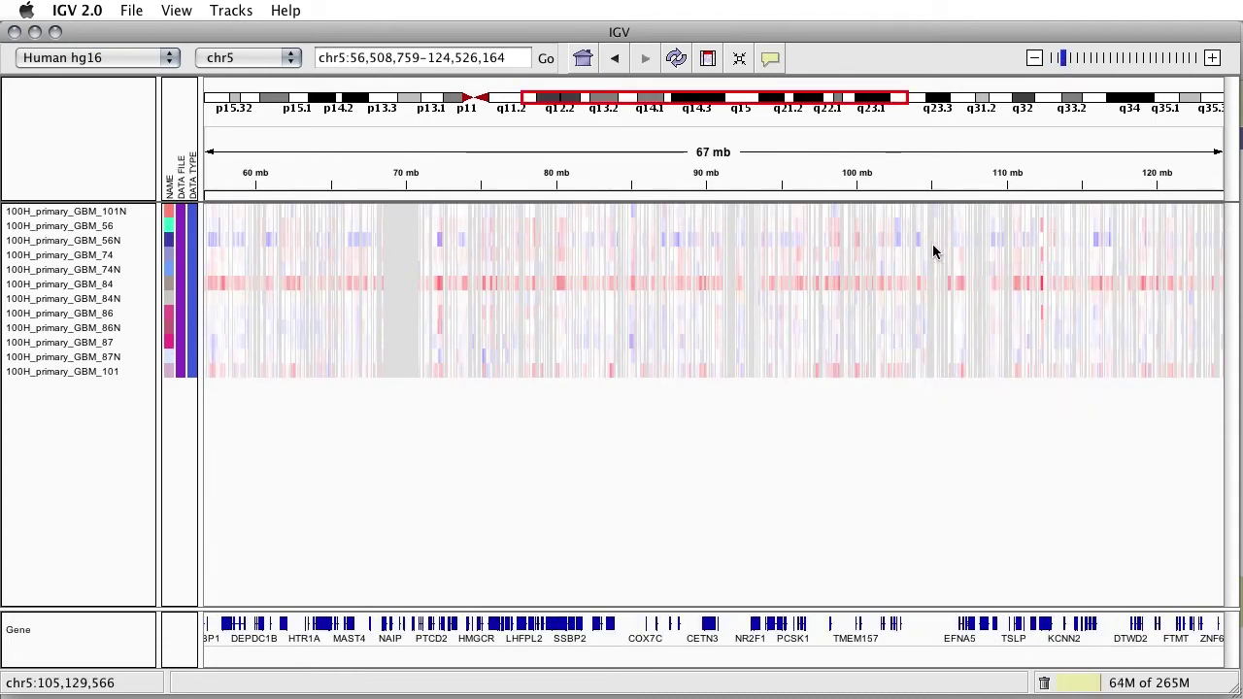
{"action": "left_click_drag", "start_coordinate": [933, 252], "coordinate": [508, 269]}
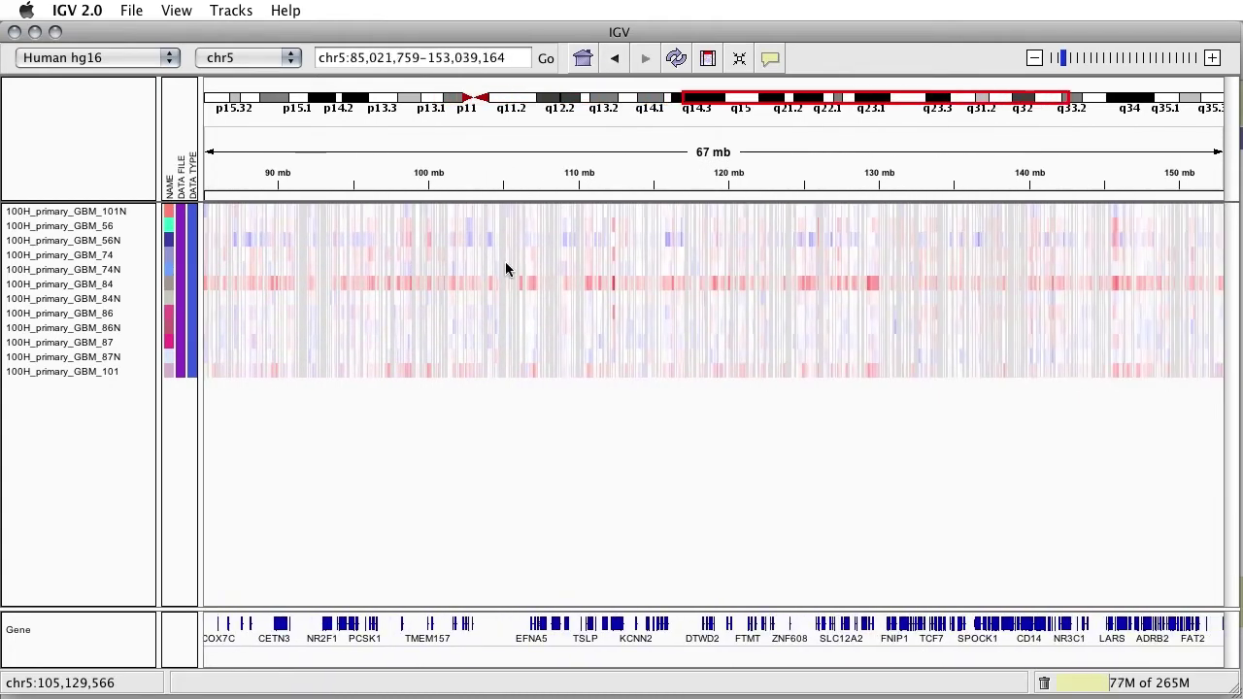
{"action": "left_click_drag", "start_coordinate": [725, 102], "coordinate": [454, 112]}
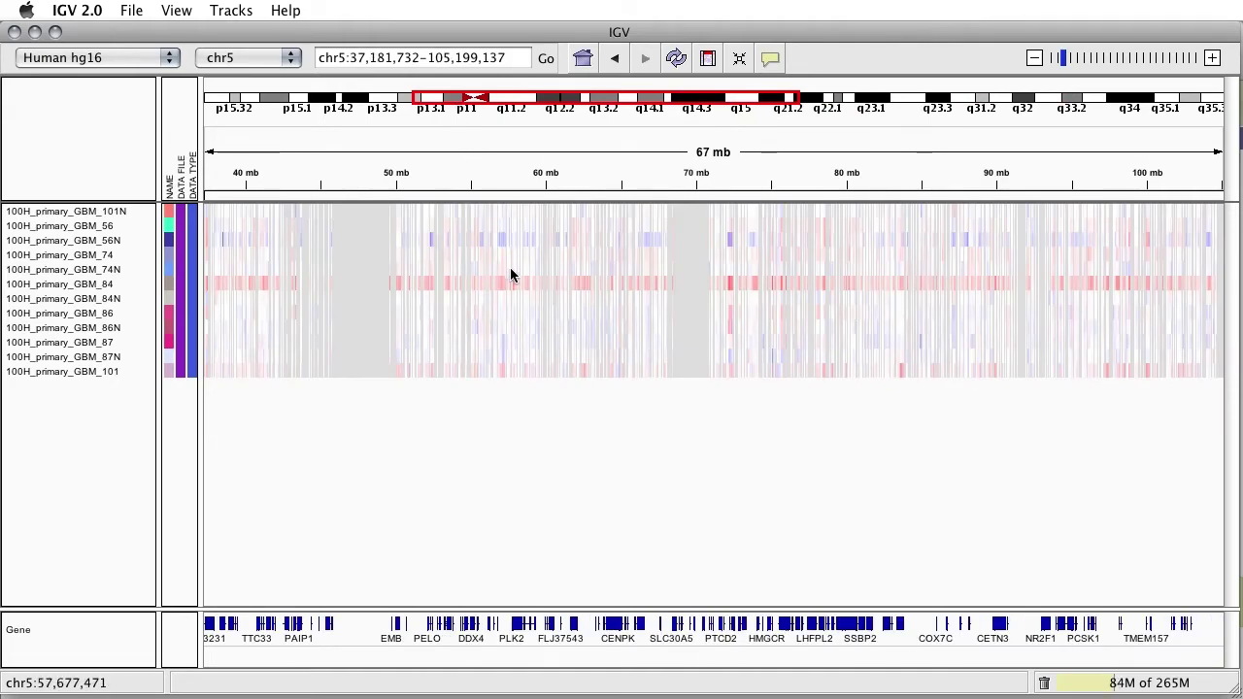
Jump to the pasted KRAS locus on chr12
{"action": "mouse_move", "coordinate": [493, 223]}
{"action": "left_click", "coordinate": [440, 61]}
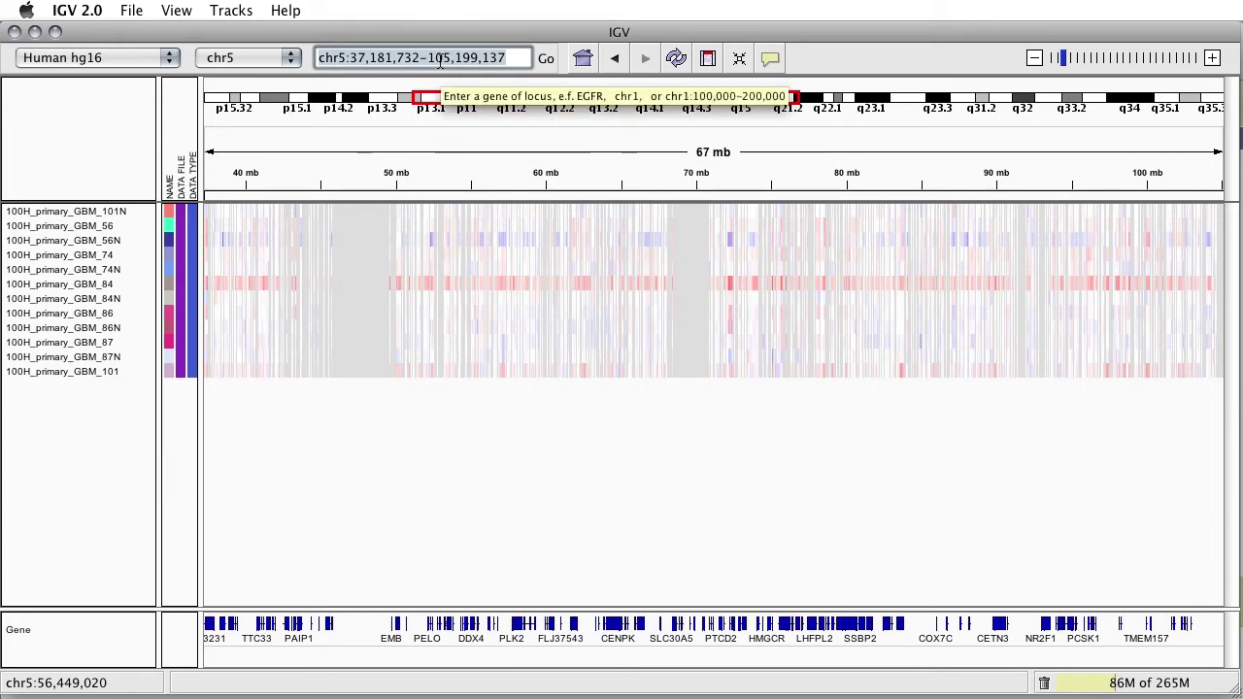
{"action": "type", "text": "chr12:25,249,447-25,295,121"}
{"action": "key", "text": "Return"}
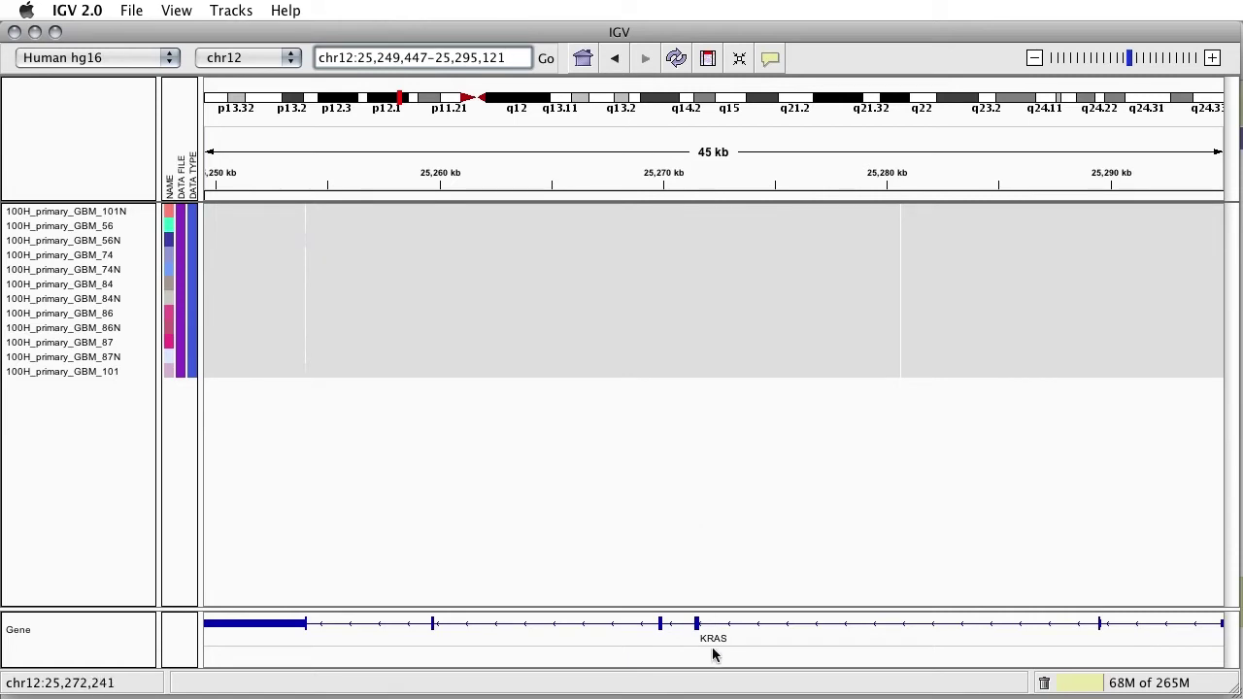
Navigate to the Pax5 gene, chr9:36,826,531-37,026,476
{"action": "mouse_move", "coordinate": [711, 649]}
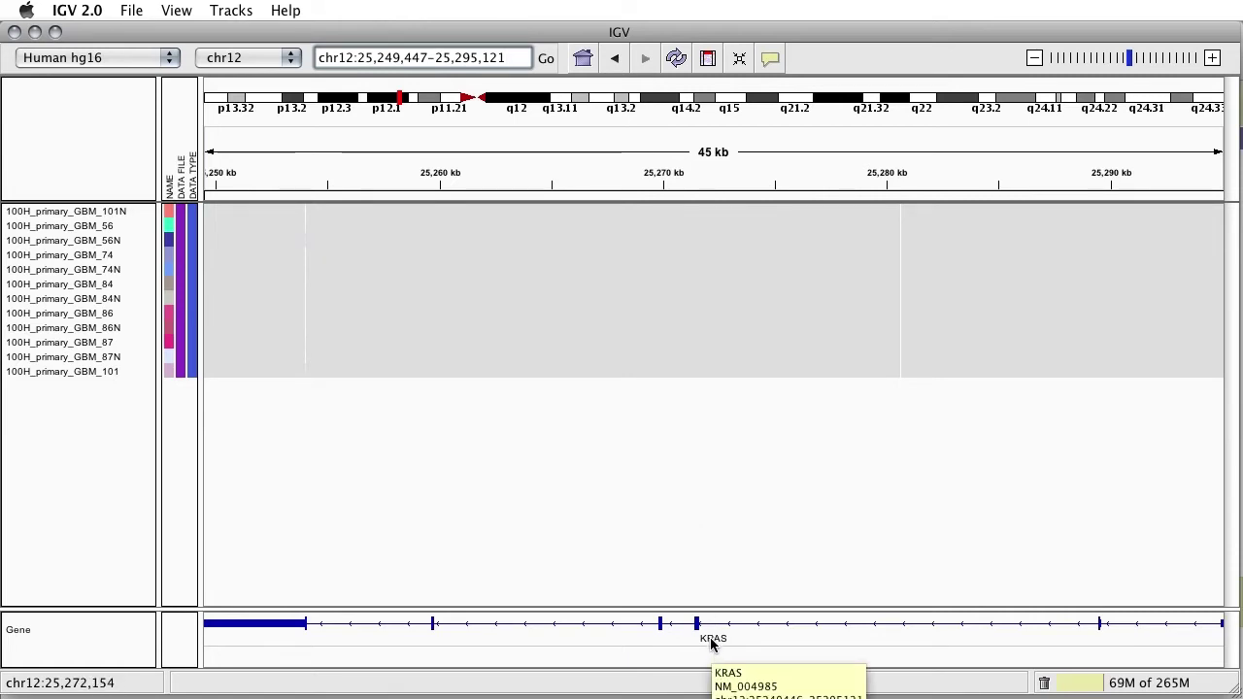
{"action": "triple_click", "coordinate": [435, 55]}
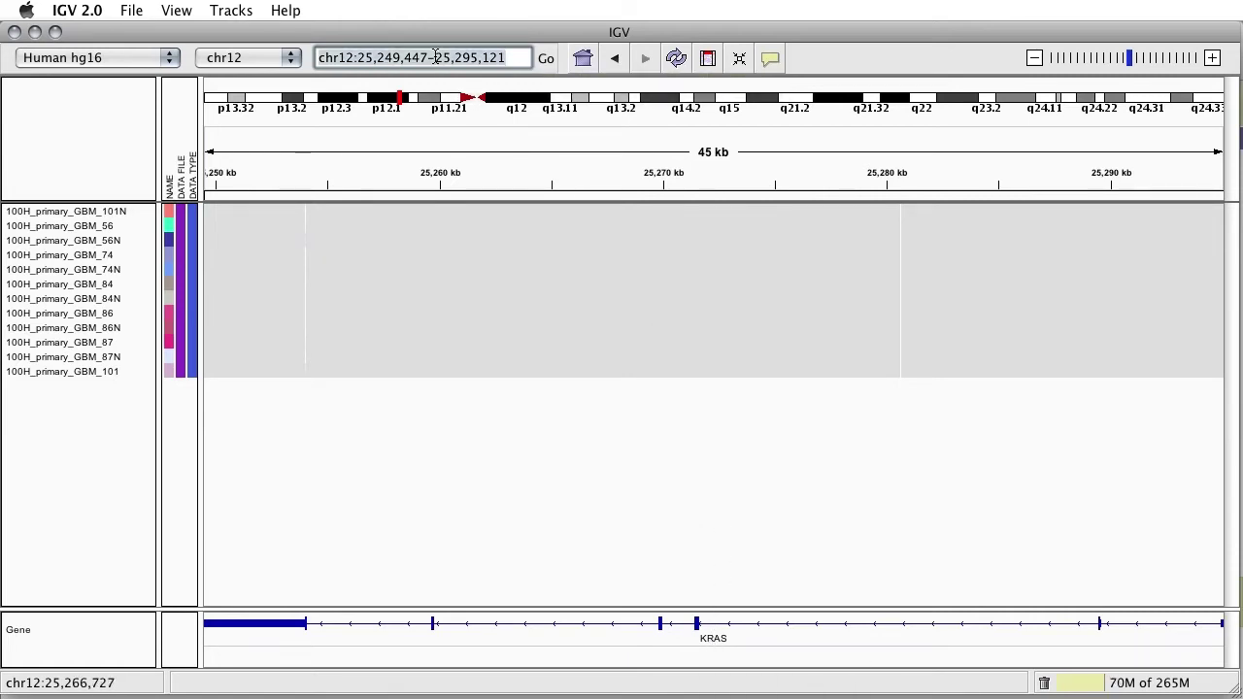
{"action": "type", "text": "Pax"}
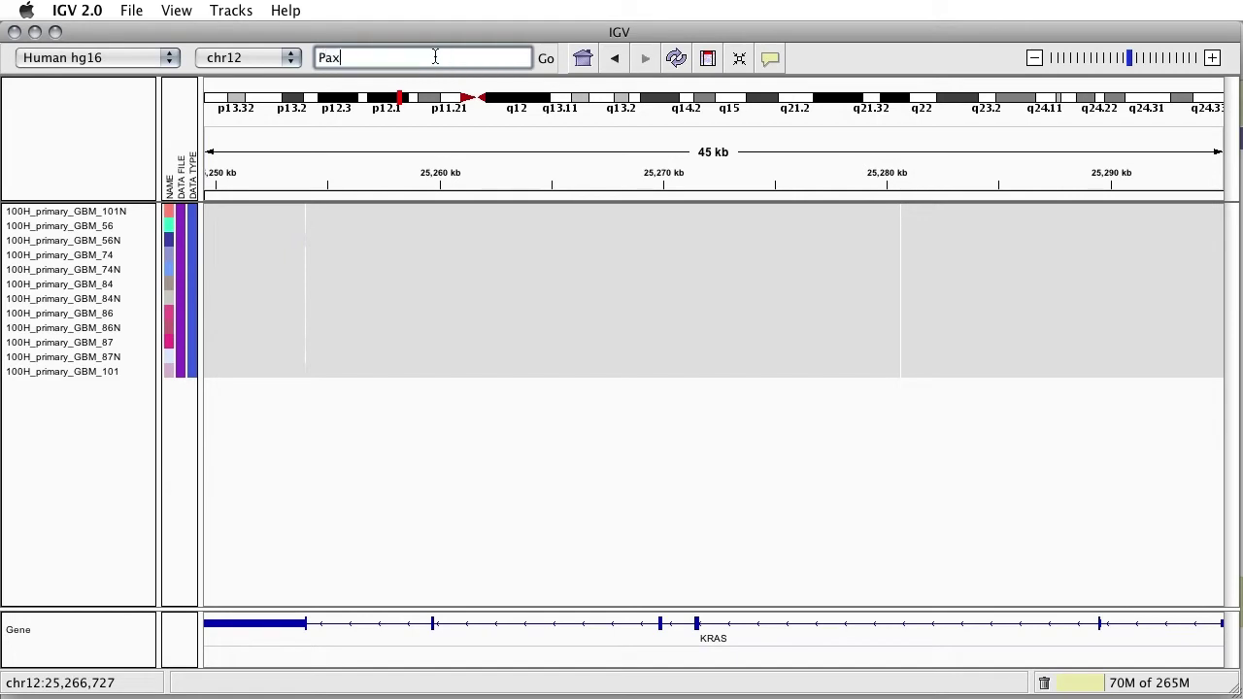
{"action": "type", "text": "5"}
{"action": "key", "text": "Return"}
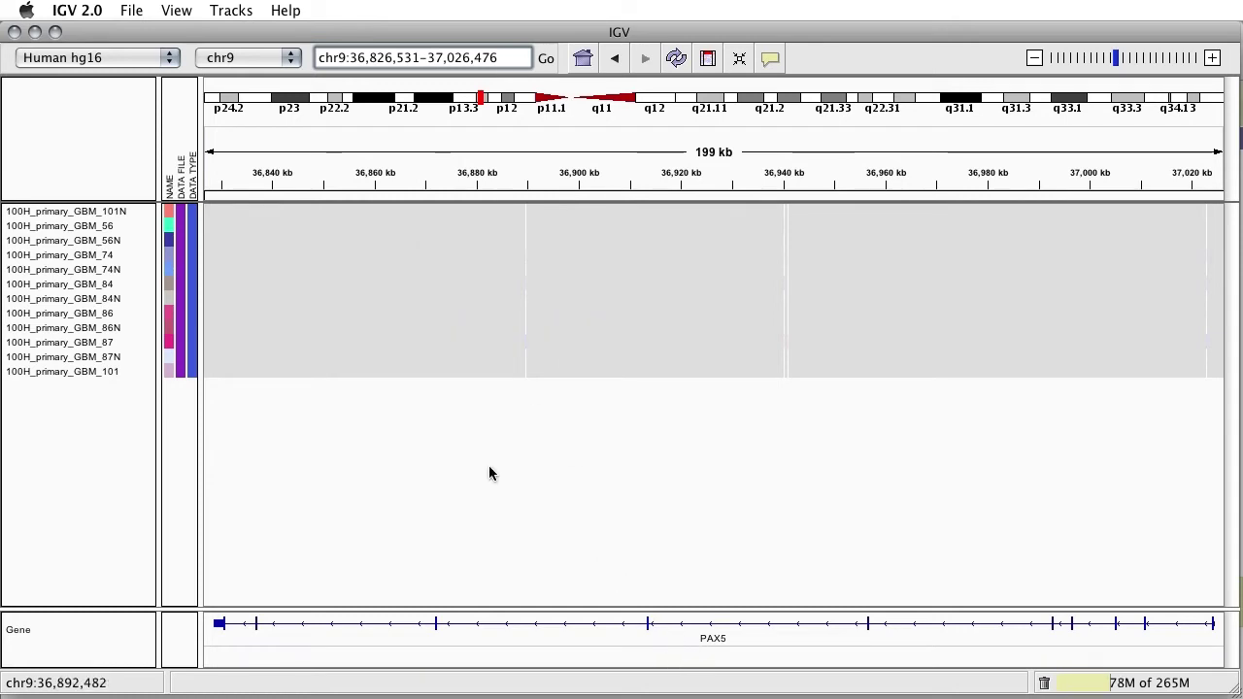
Load Hind_xcorrected_CN.txt from the Desktop with File > Load from File
{"action": "left_click", "coordinate": [124, 12]}
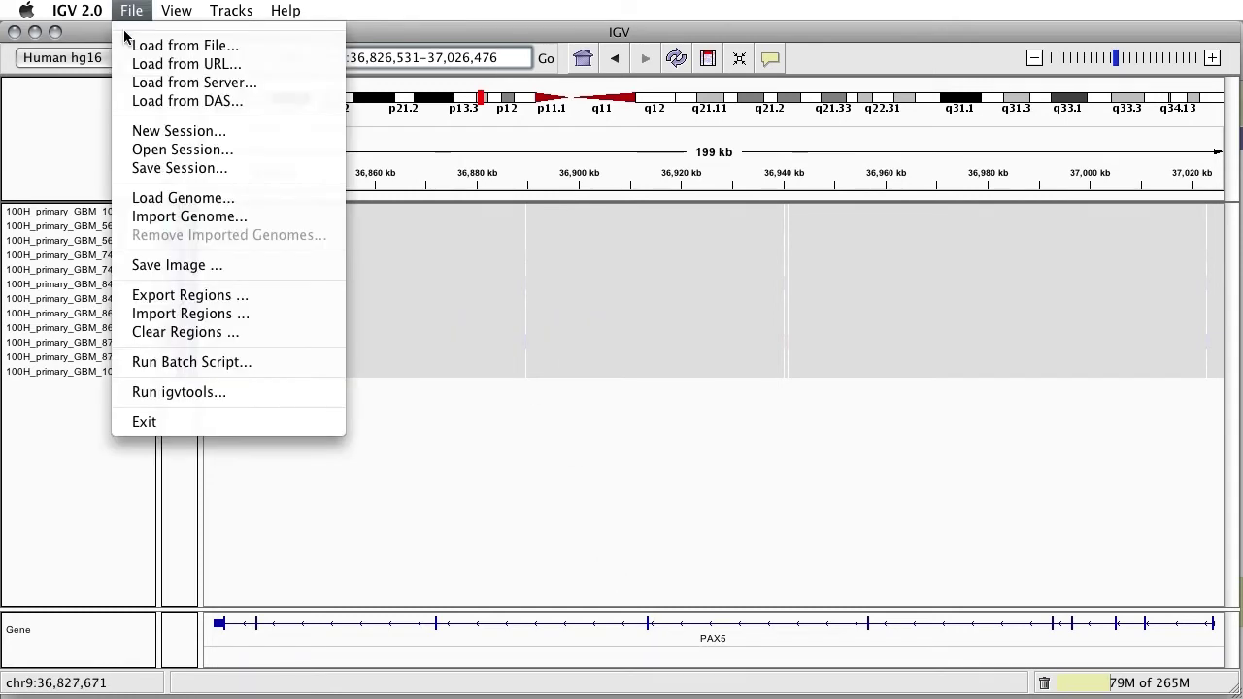
{"action": "left_click", "coordinate": [128, 46]}
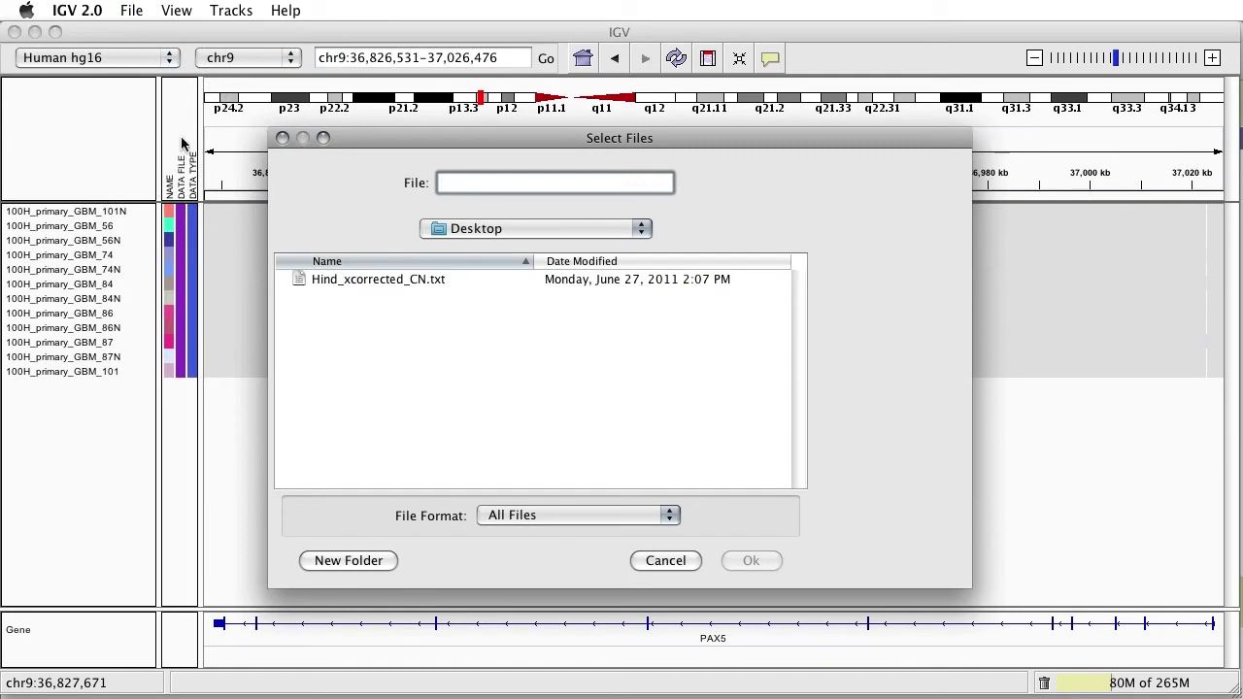
{"action": "left_click", "coordinate": [401, 278]}
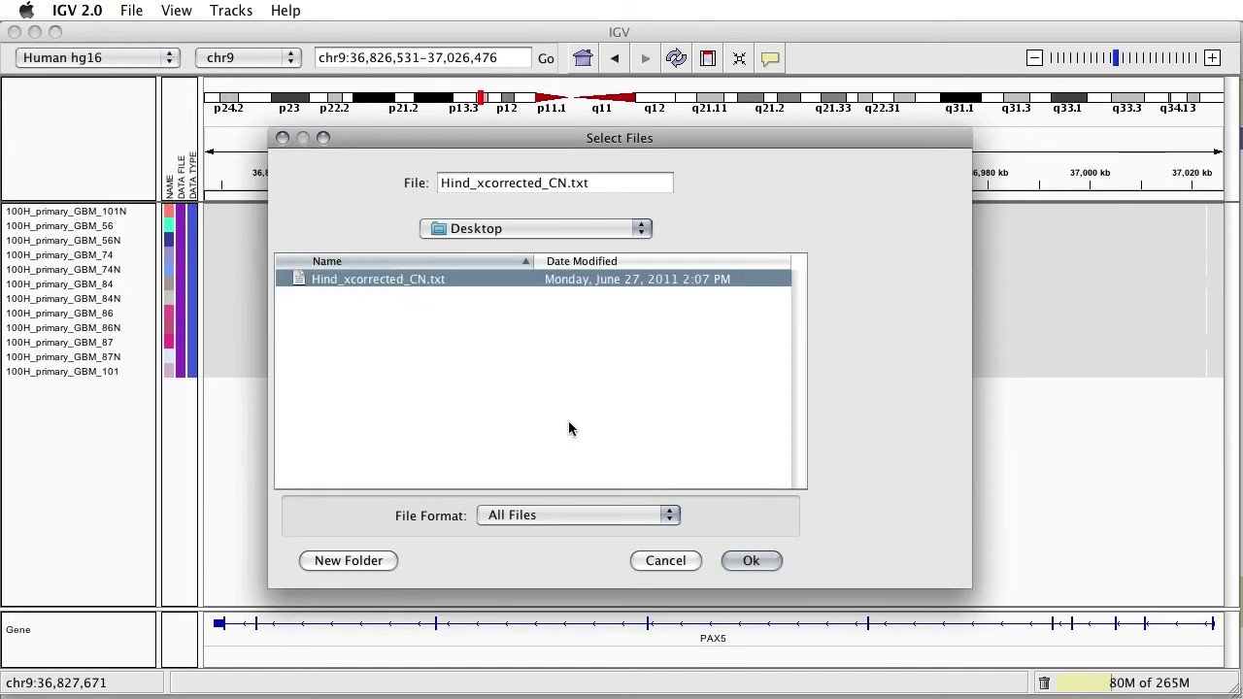
{"action": "left_click", "coordinate": [769, 568]}
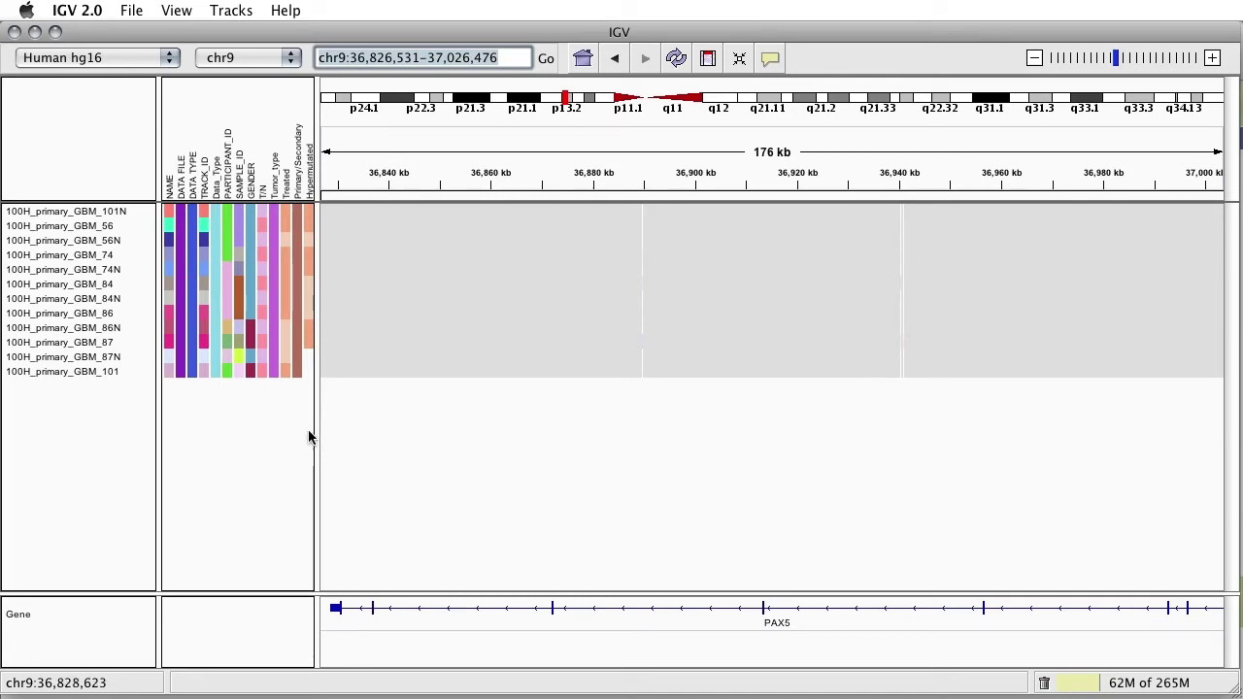
{"action": "mouse_move", "coordinate": [259, 378]}
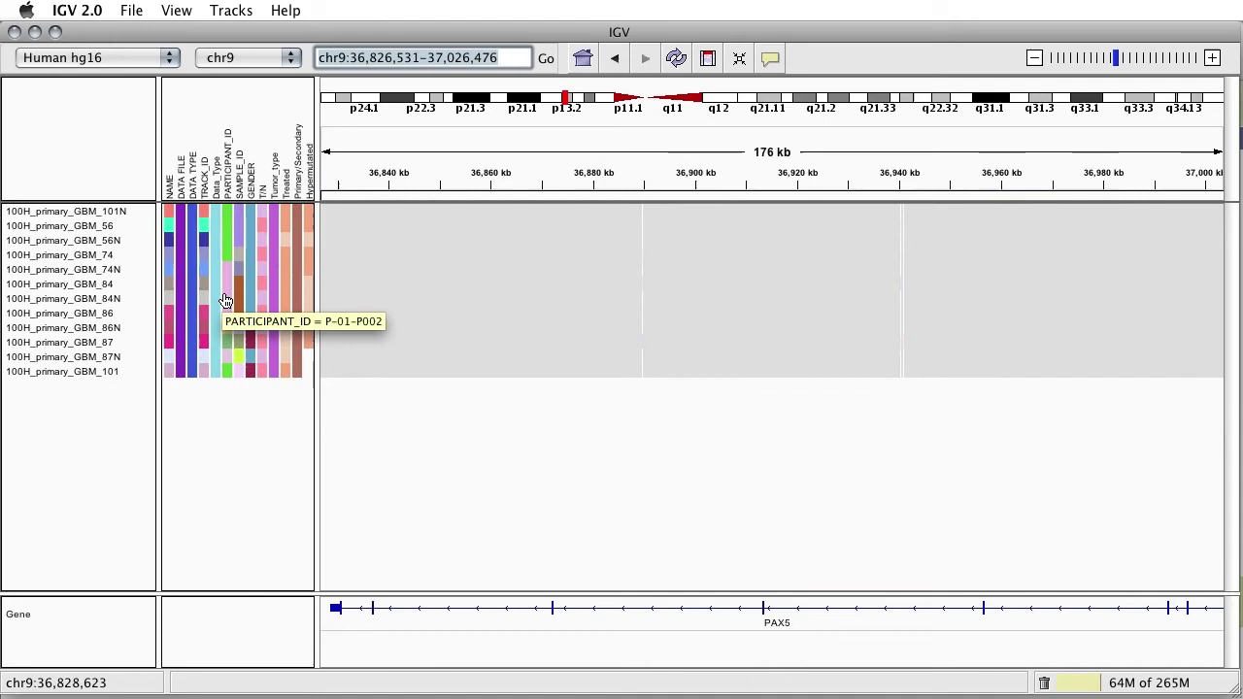
{"action": "mouse_move", "coordinate": [238, 297]}
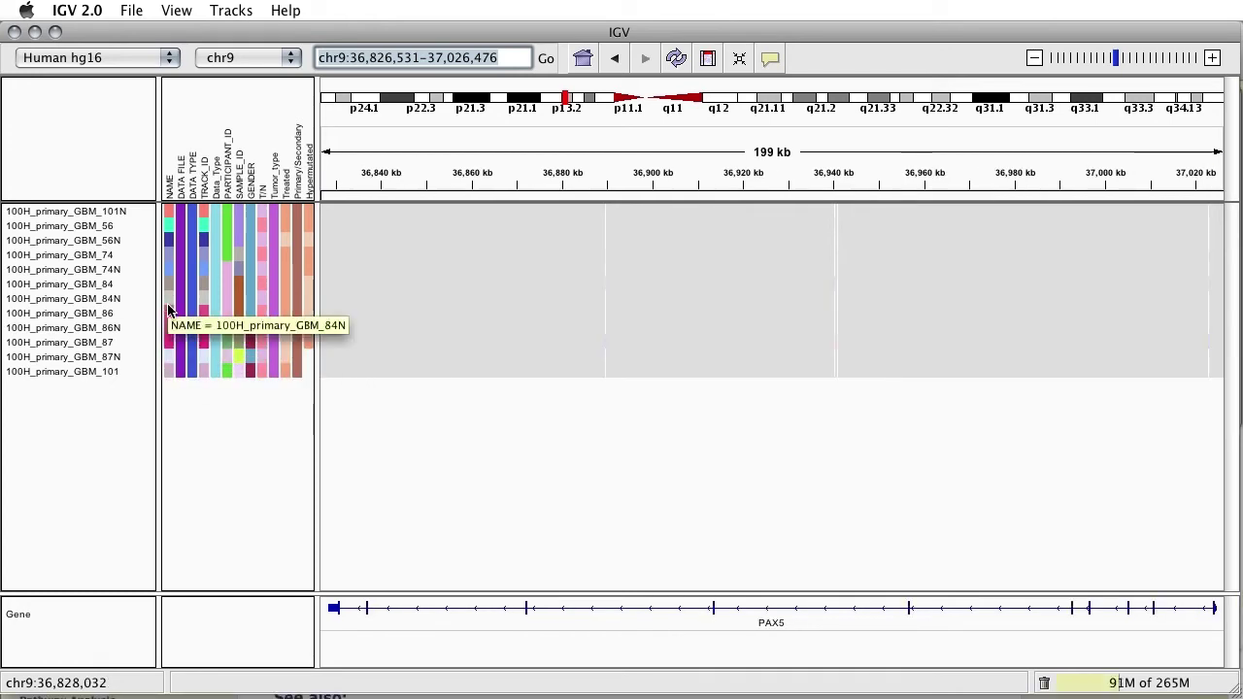
Zoom out to the 22 mb view chr9:25,578,402-48,274,605 to inspect the heatmap patterns
{"action": "left_click", "coordinate": [1070, 61]}
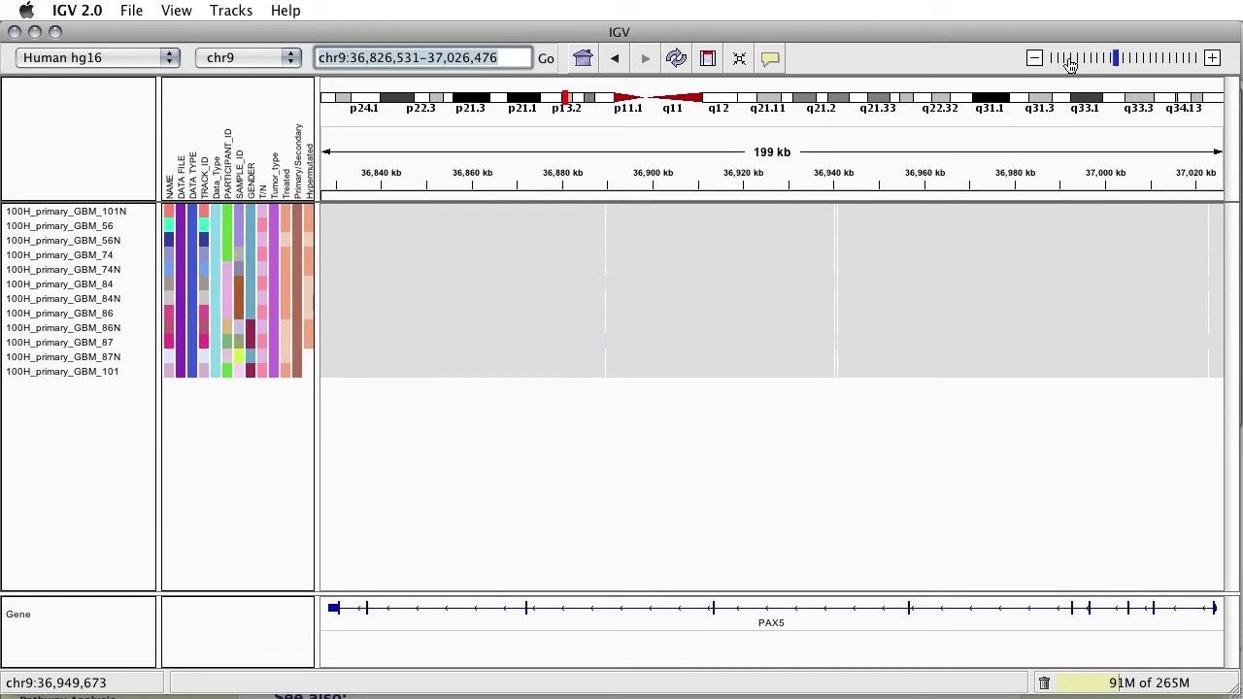
{"action": "mouse_move", "coordinate": [442, 342]}
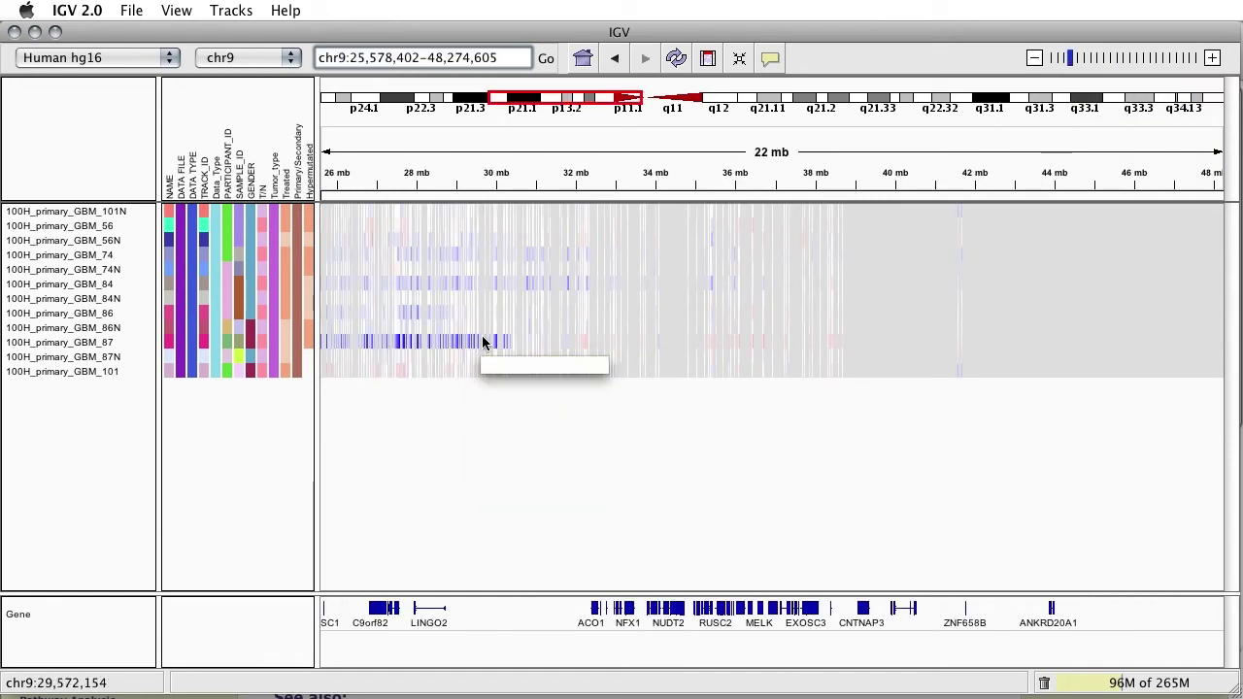
{"action": "mouse_move", "coordinate": [535, 342]}
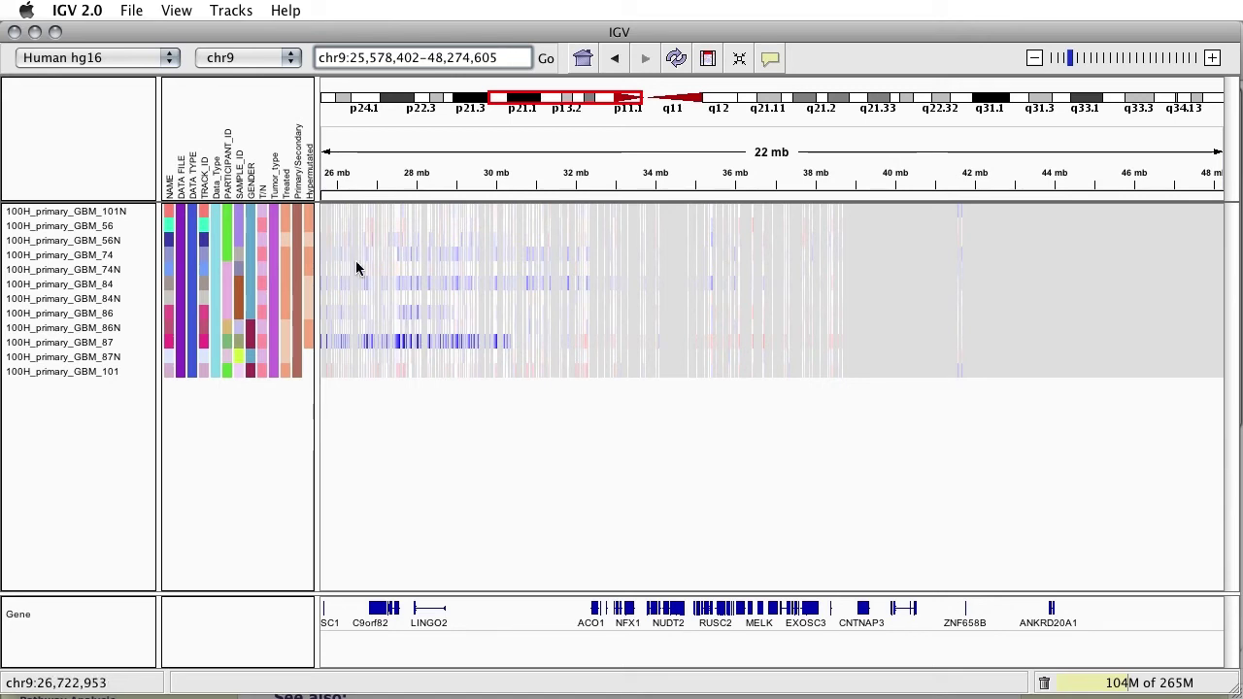
{"action": "right_click", "coordinate": [193, 211]}
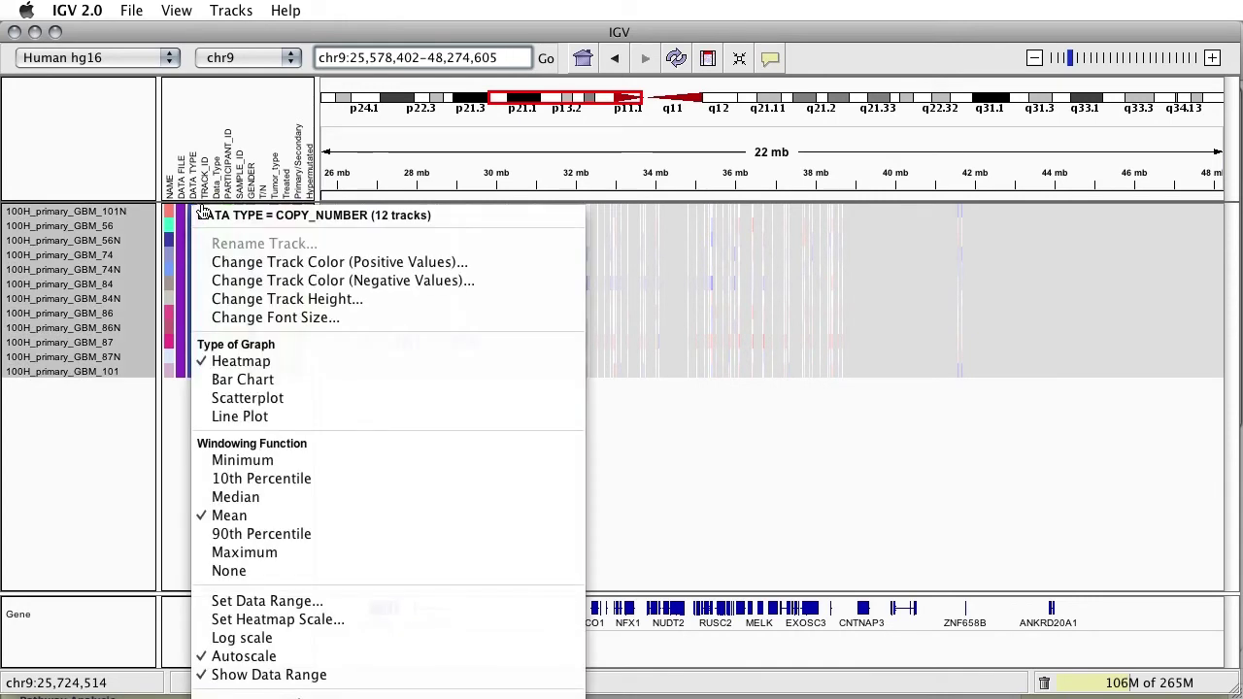
{"action": "left_click", "coordinate": [287, 380]}
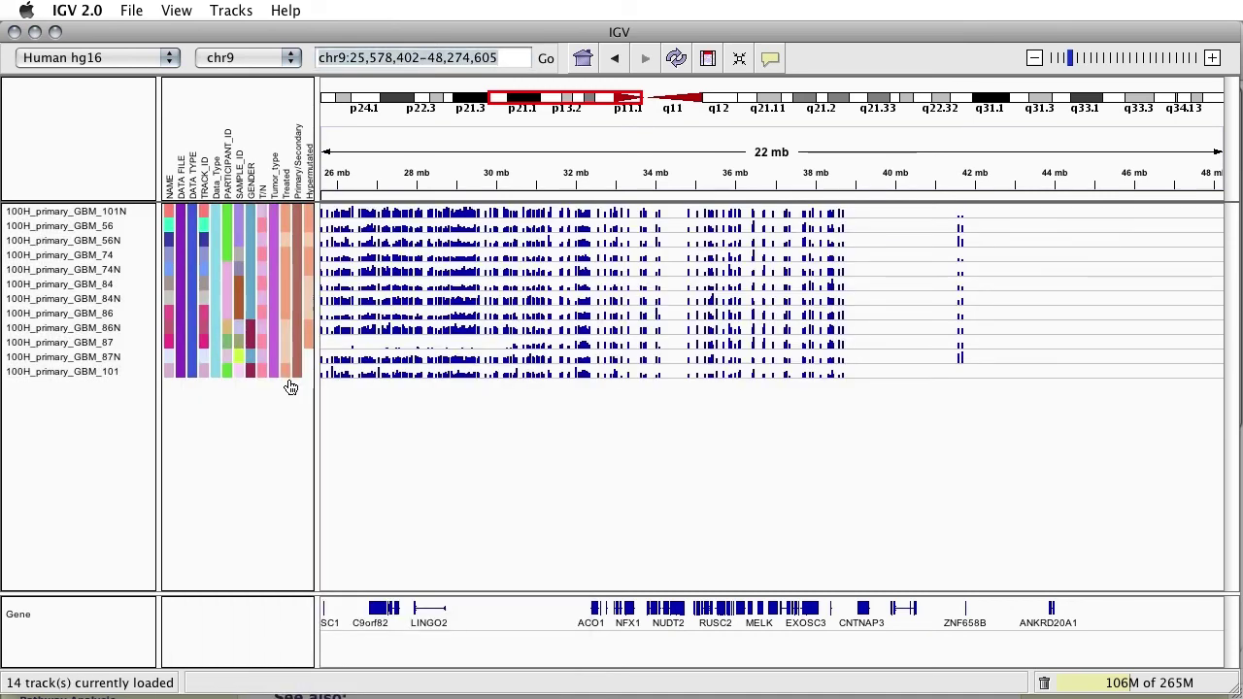
{"action": "right_click", "coordinate": [193, 211]}
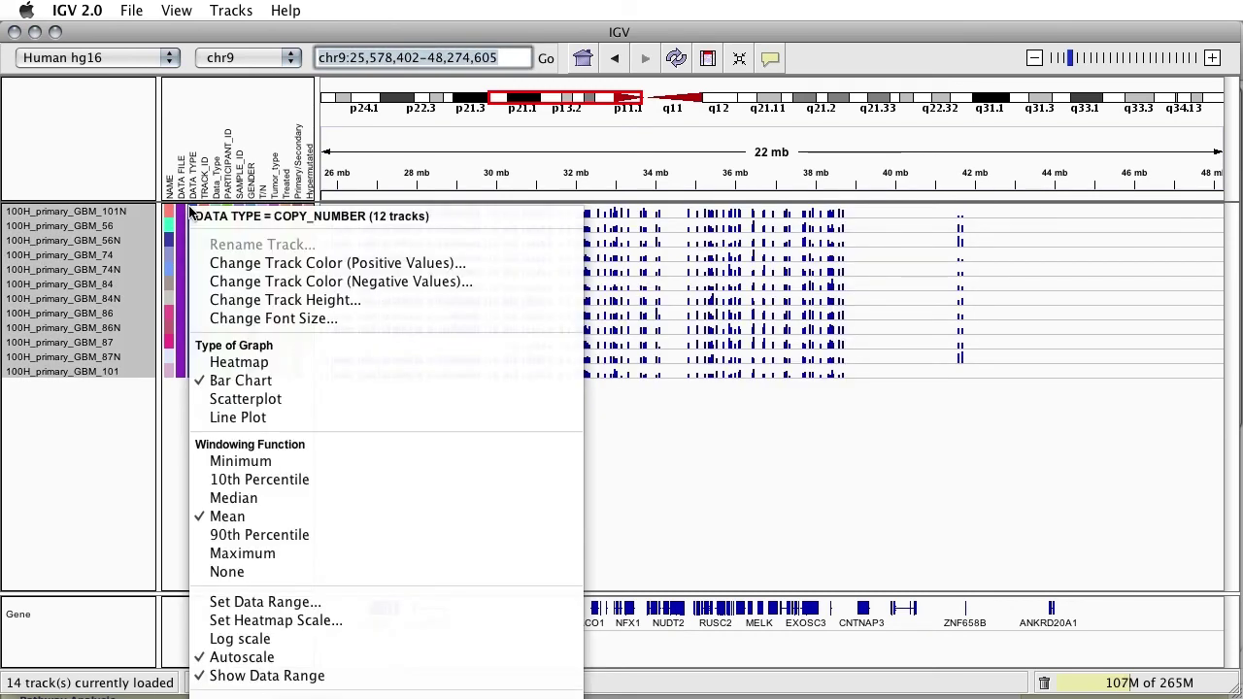
{"action": "left_click", "coordinate": [273, 361]}
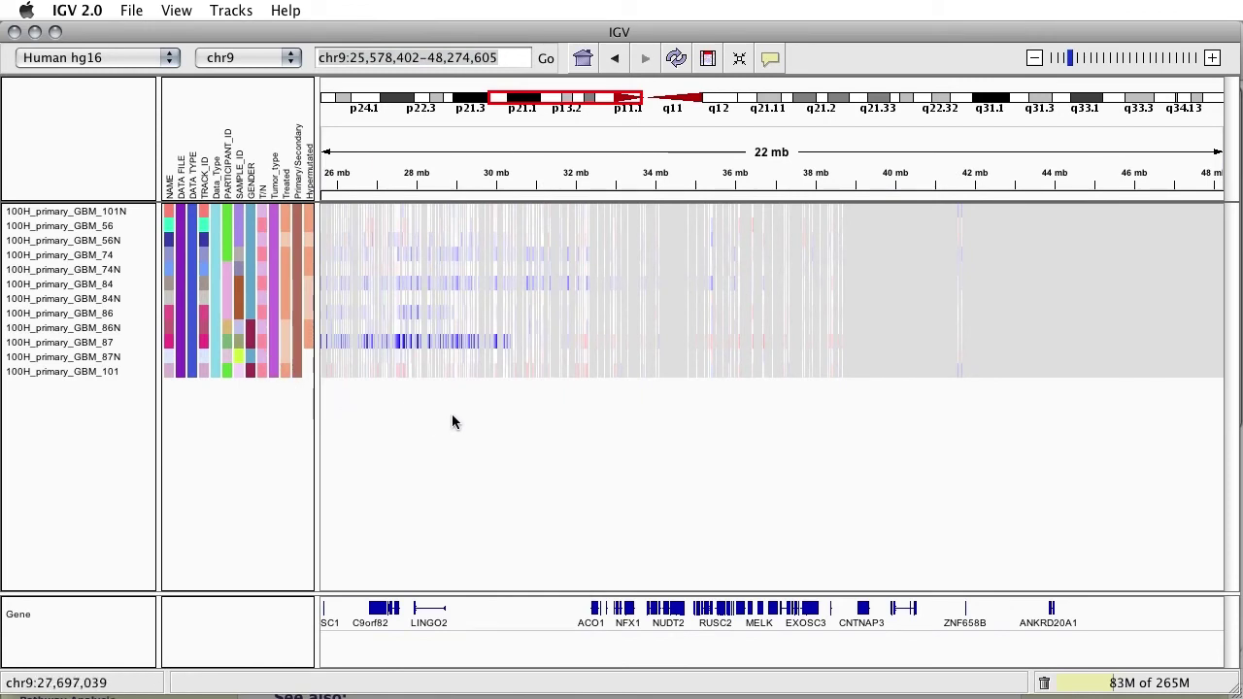
Zoom out three steps to show the whole of chr9
{"action": "left_click", "coordinate": [1037, 58]}
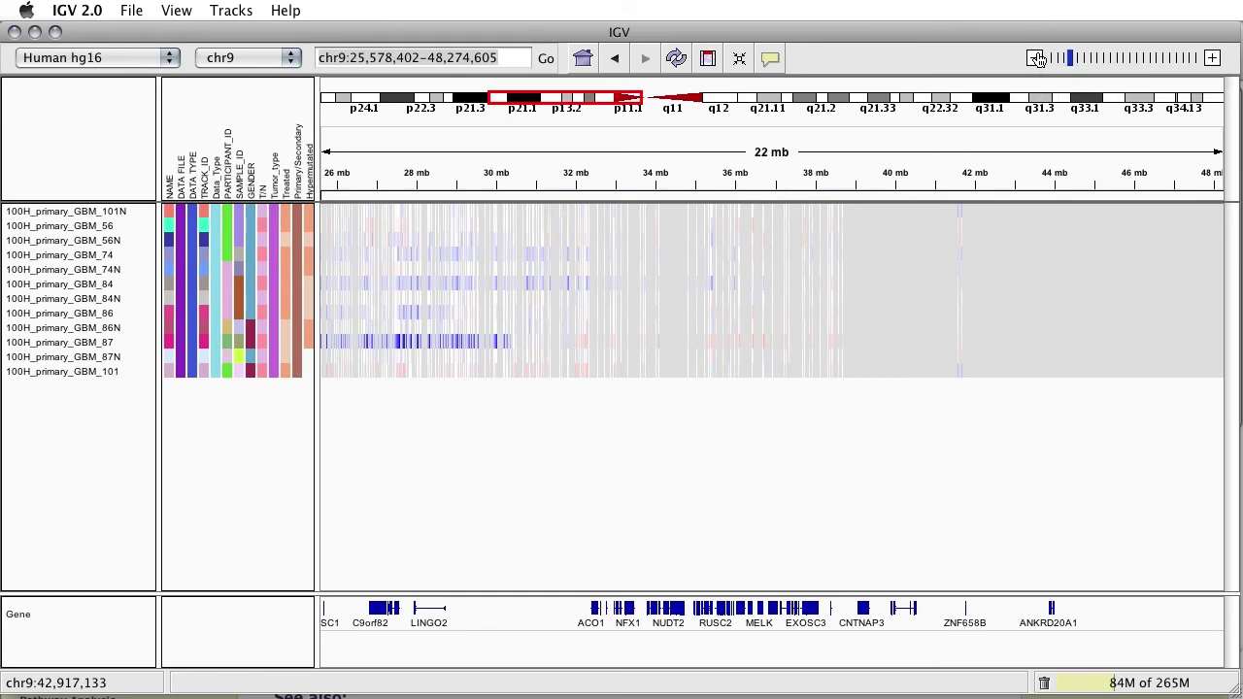
{"action": "left_click", "coordinate": [1037, 57]}
{"action": "left_click", "coordinate": [1037, 57]}
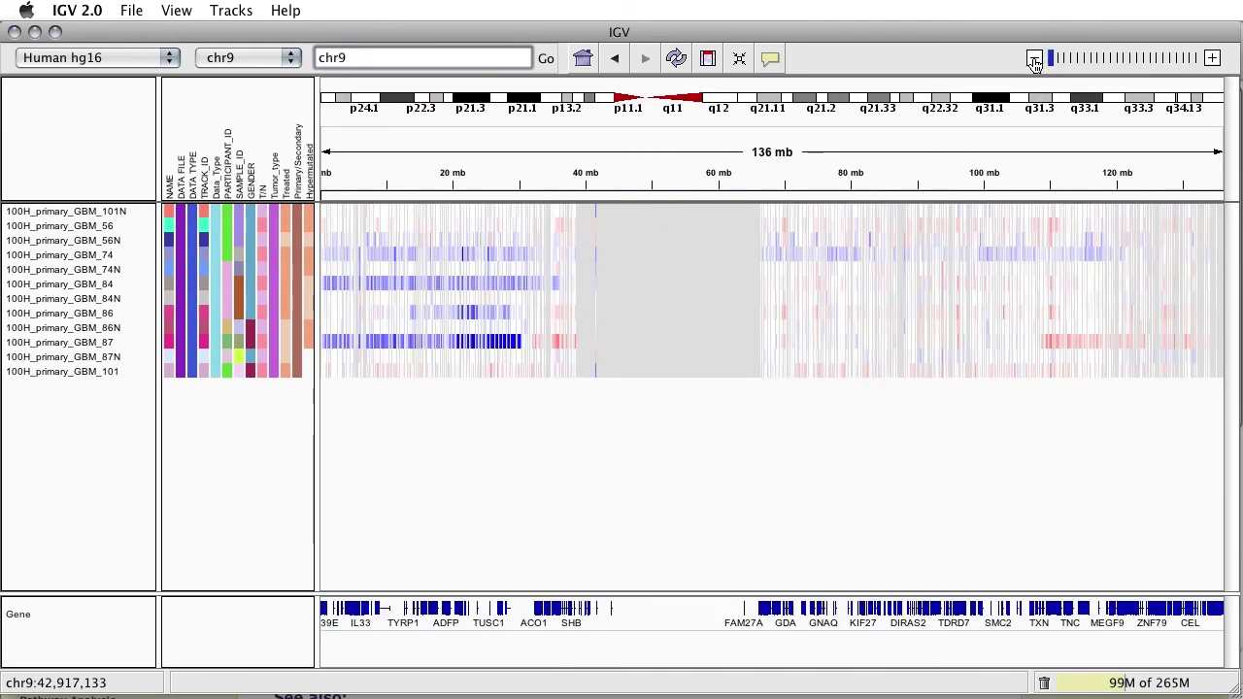
{"action": "left_click", "coordinate": [712, 62]}
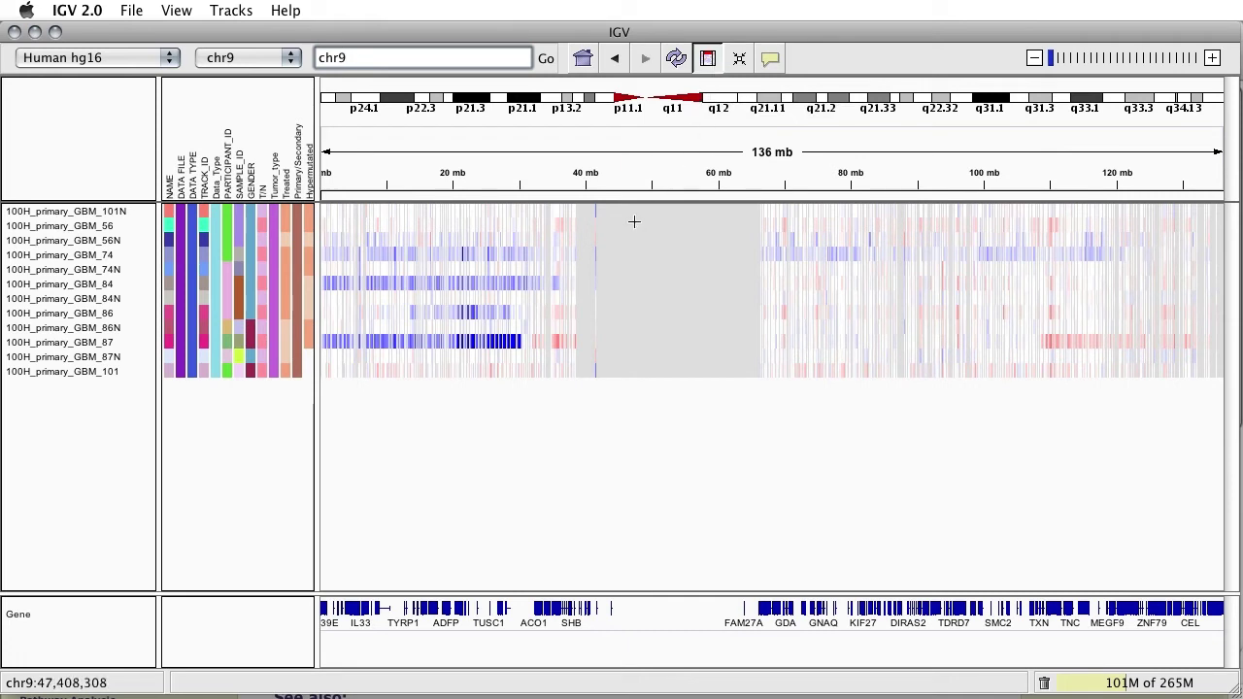
{"action": "left_click", "coordinate": [491, 222]}
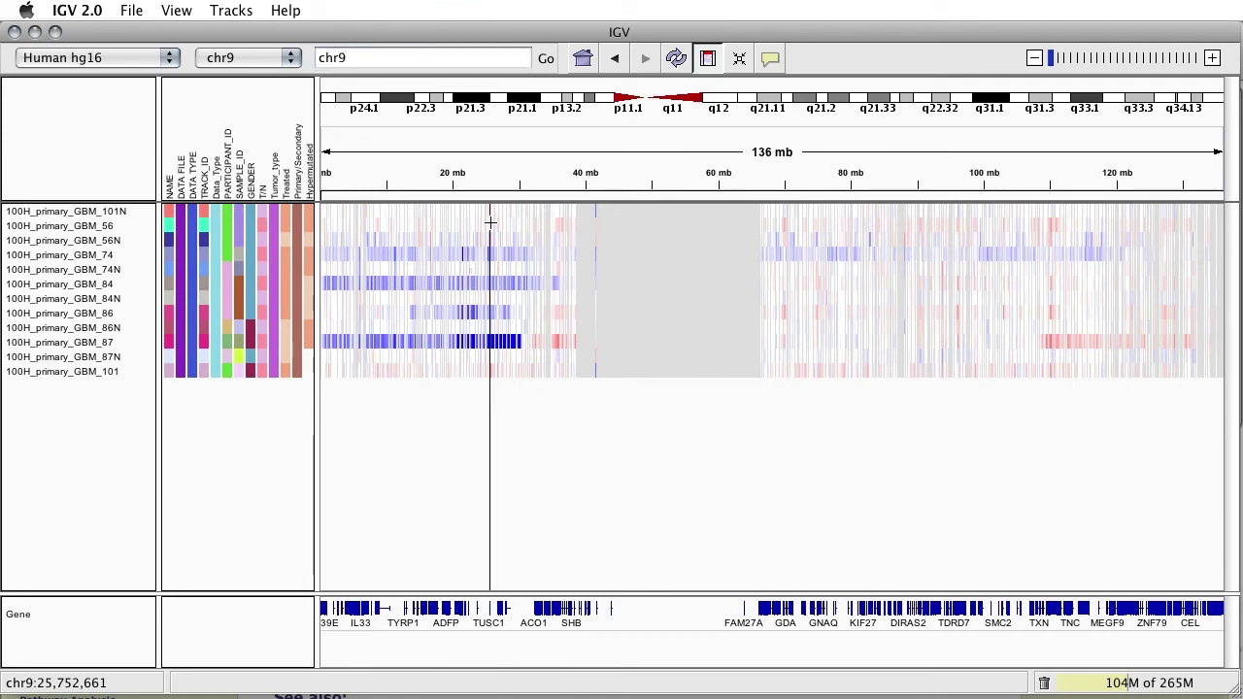
{"action": "left_click", "coordinate": [561, 236]}
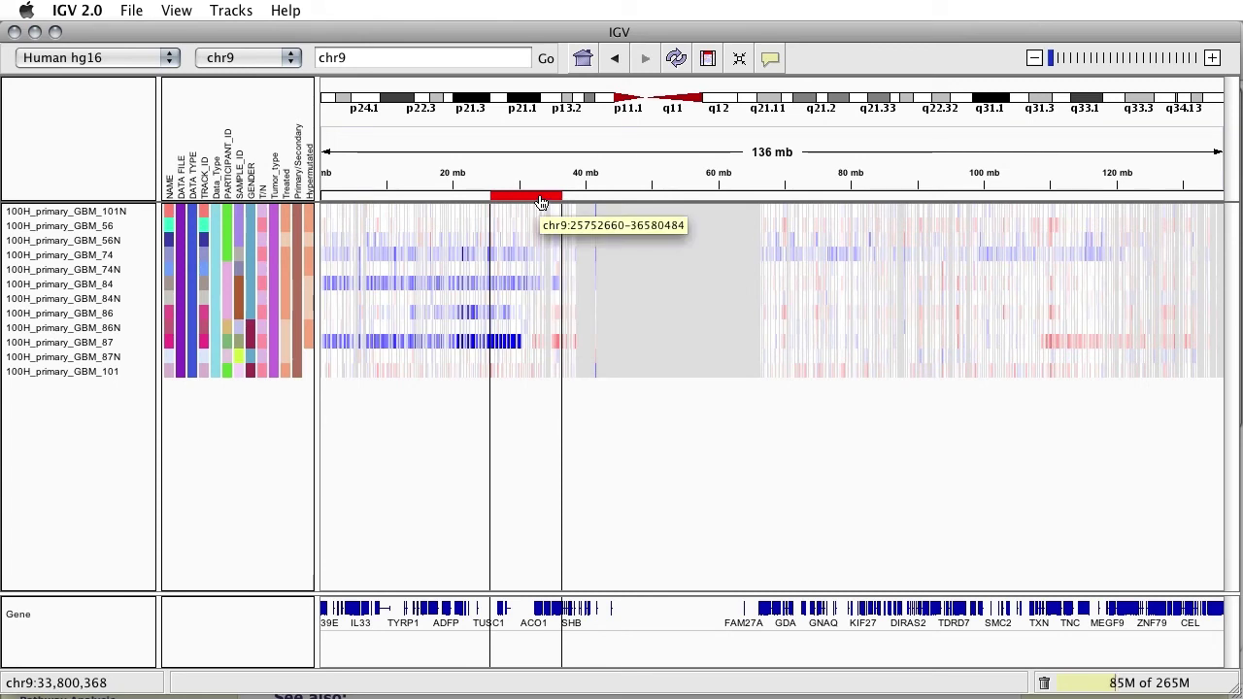
Sort the samples by amplification, then by deletion, within the region of interest
{"action": "right_click", "coordinate": [542, 202]}
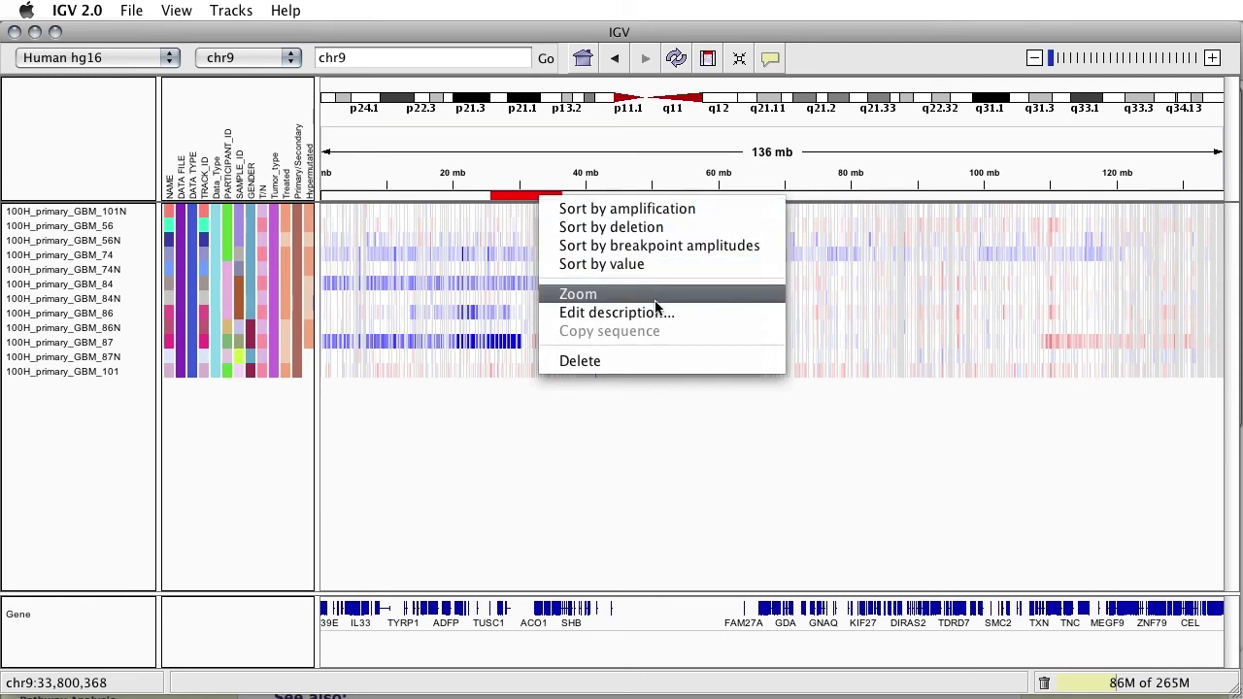
{"action": "left_click", "coordinate": [677, 214]}
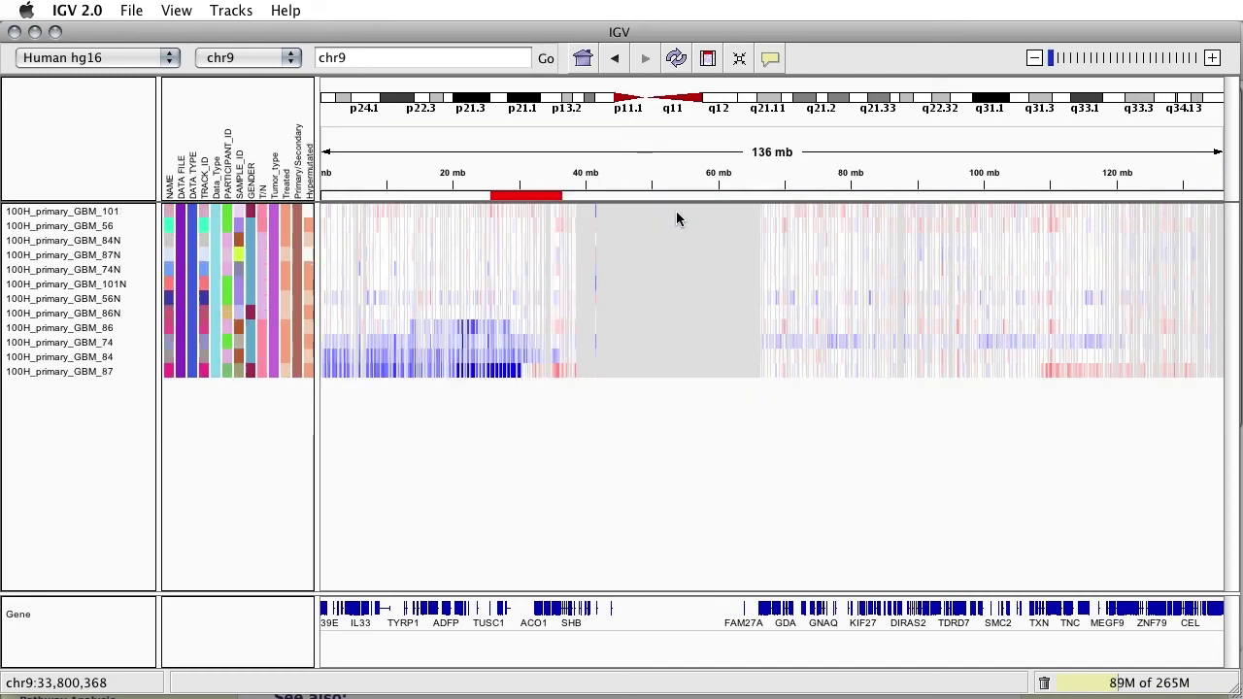
{"action": "right_click", "coordinate": [550, 206]}
{"action": "left_click", "coordinate": [565, 228]}
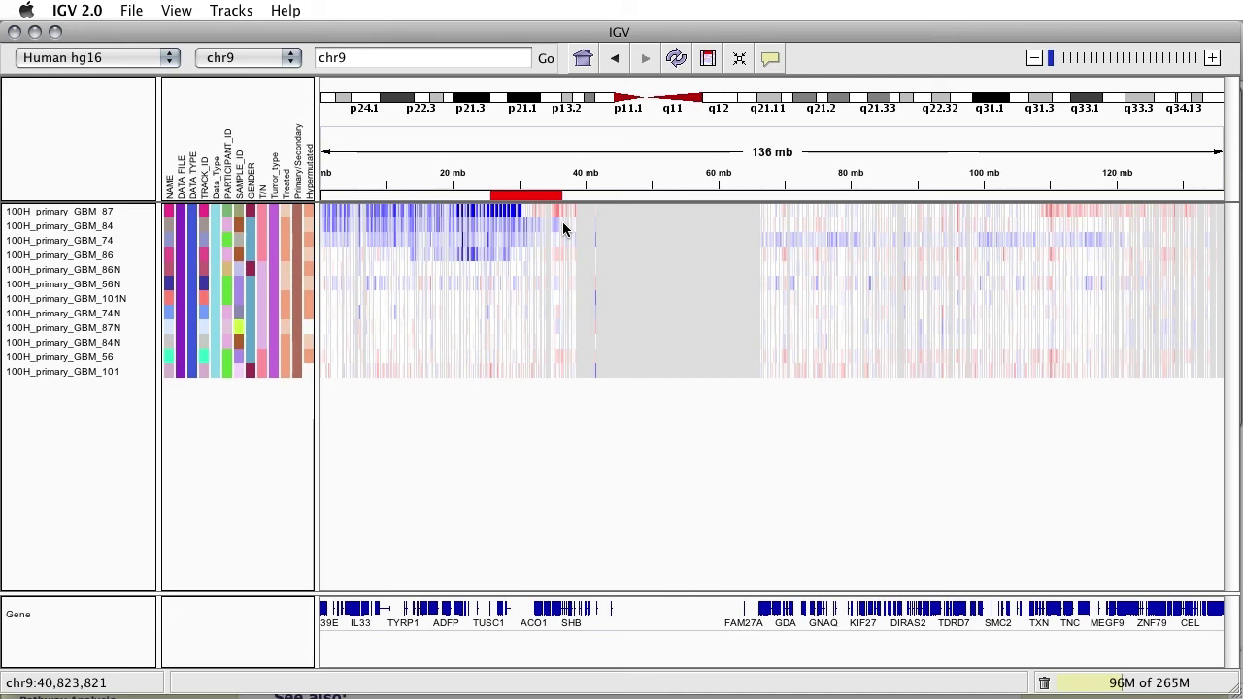
Copy the GISTIC_Hind_subset.xcorrected.cn result link location from the GenePattern page
{"action": "key", "text": "super+Tab"}
{"action": "key", "text": "super+Tab"}
{"action": "key", "text": "super+Tab"}
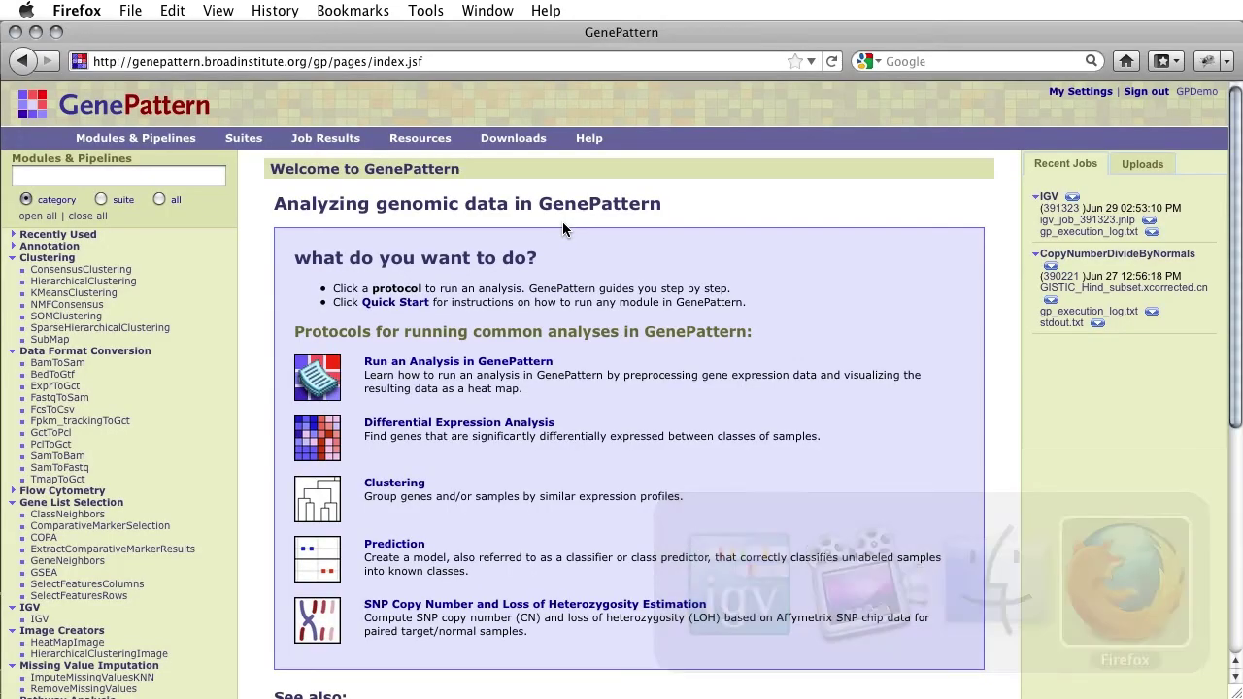
{"action": "right_click", "coordinate": [1130, 291]}
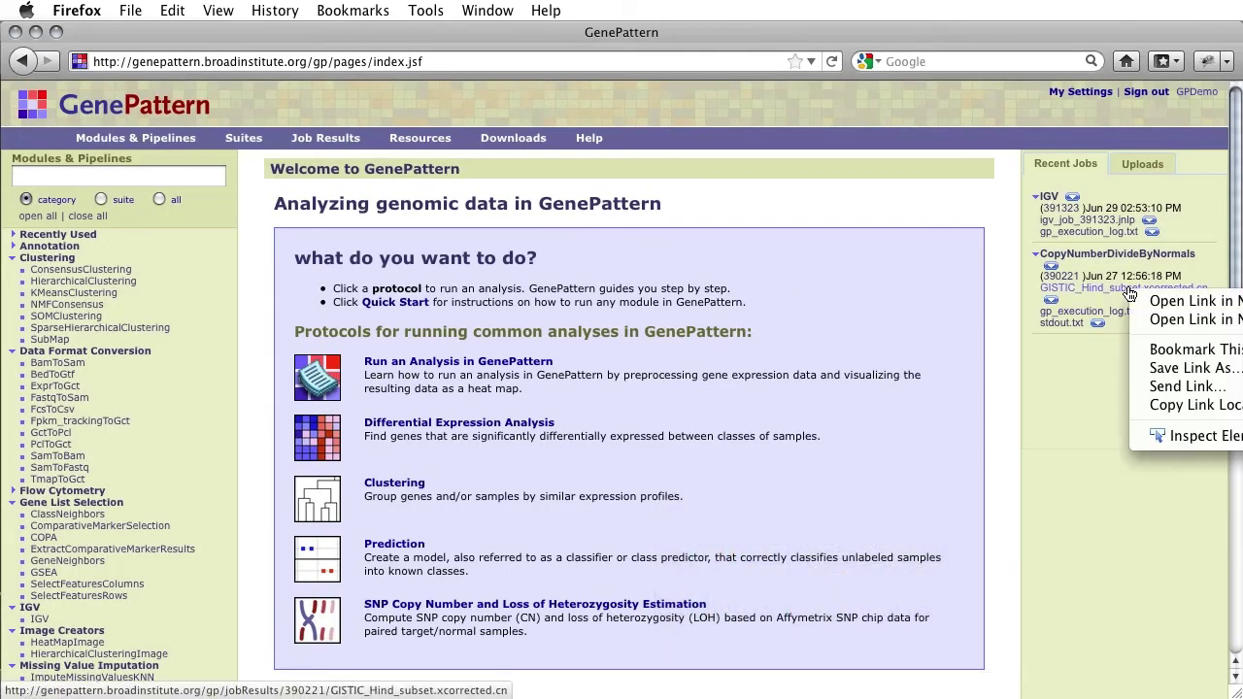
{"action": "left_click", "coordinate": [1193, 407]}
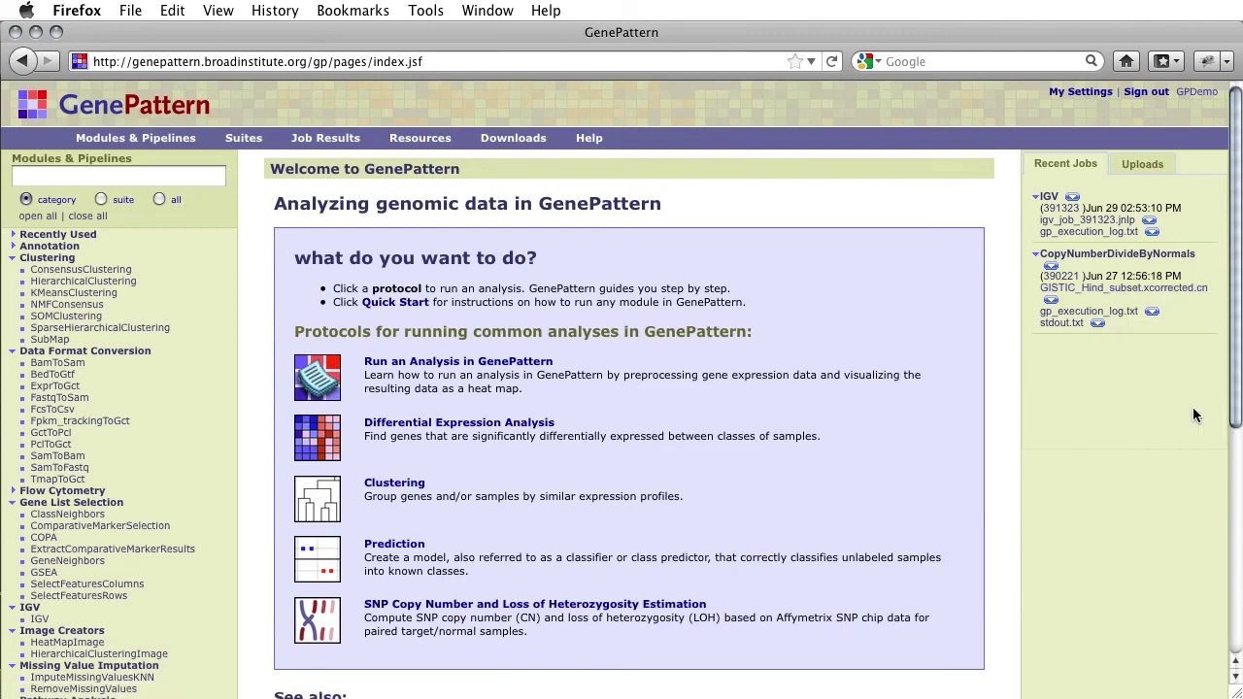
{"action": "key", "text": "super+Tab"}
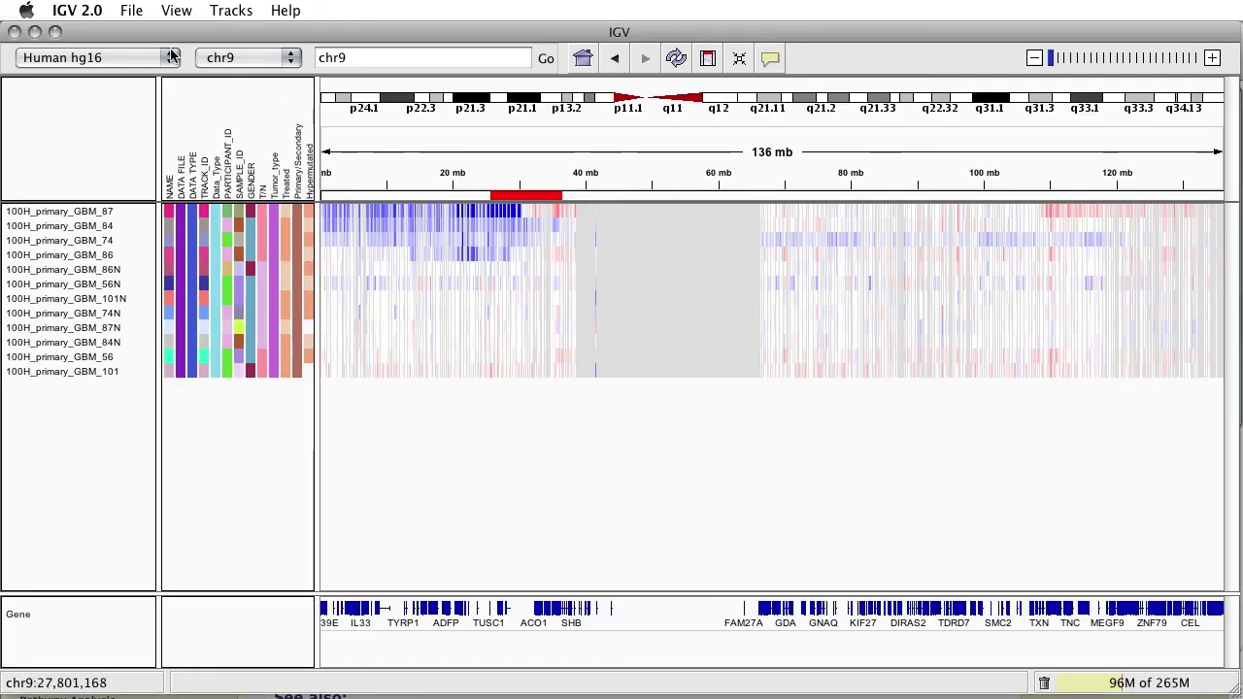
Start a new session and load GISTIC_Hind_subset.xcorrected.cn from the pasted GenePattern URL
{"action": "left_click", "coordinate": [127, 9]}
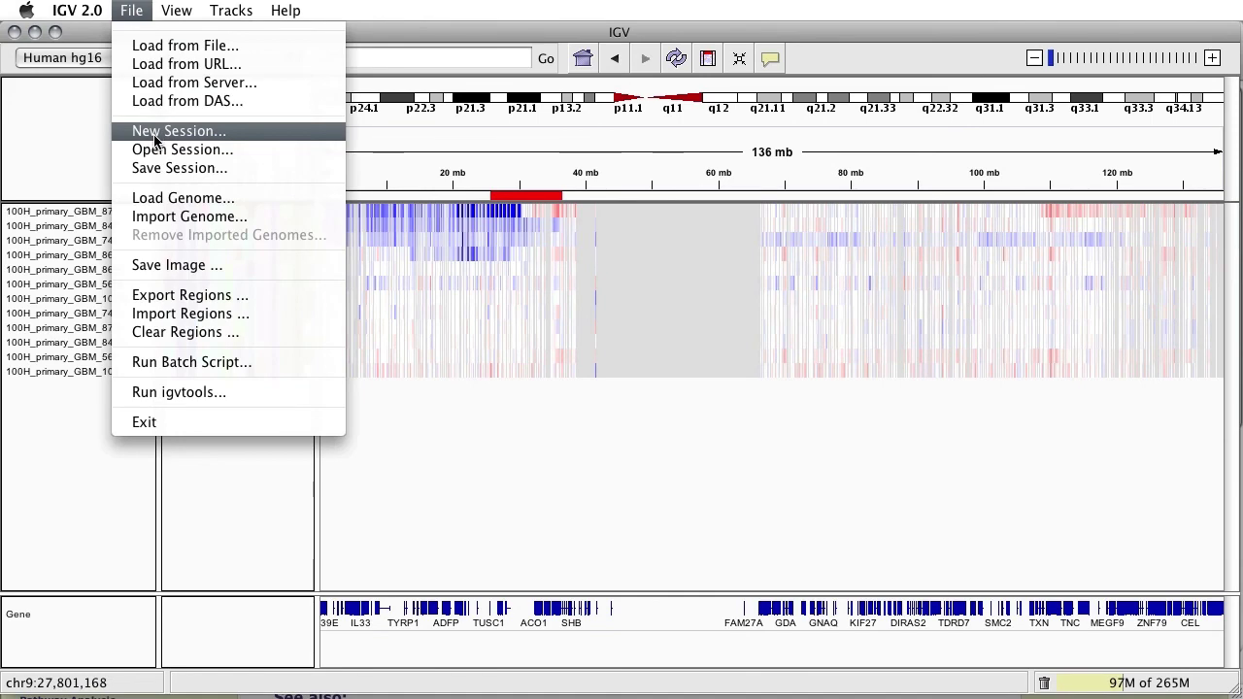
{"action": "left_click", "coordinate": [155, 130]}
{"action": "left_click", "coordinate": [133, 12]}
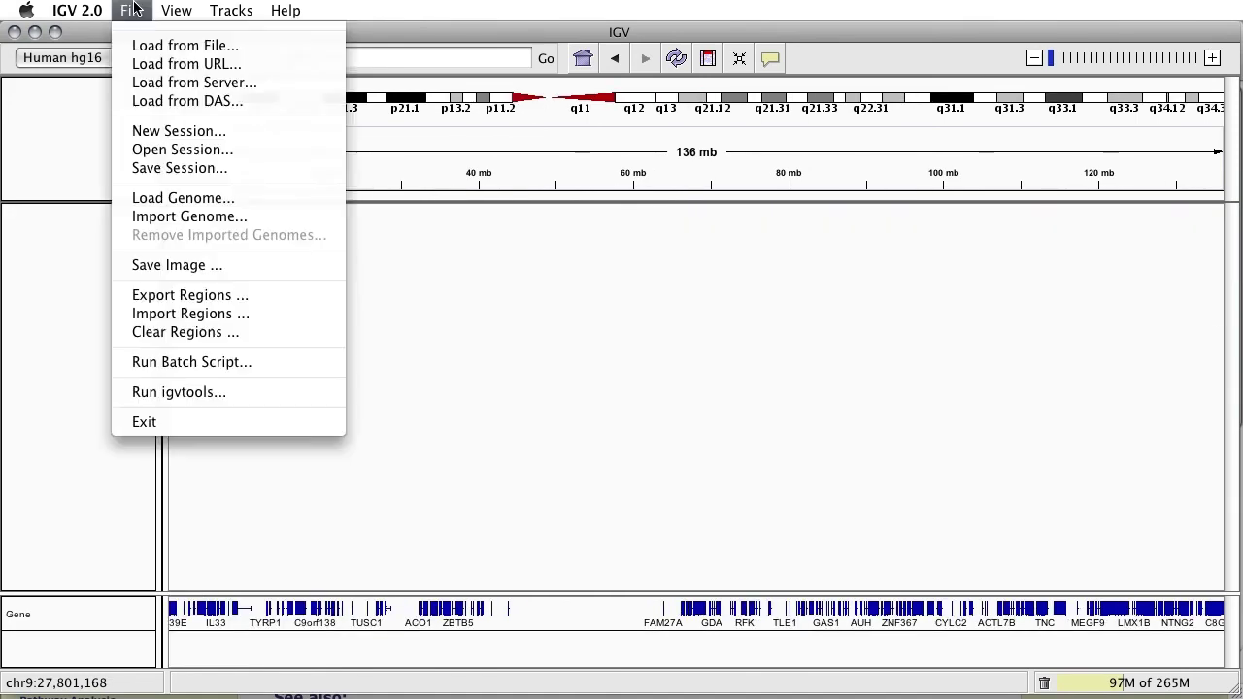
{"action": "left_click", "coordinate": [148, 64]}
{"action": "key", "text": "super+v"}
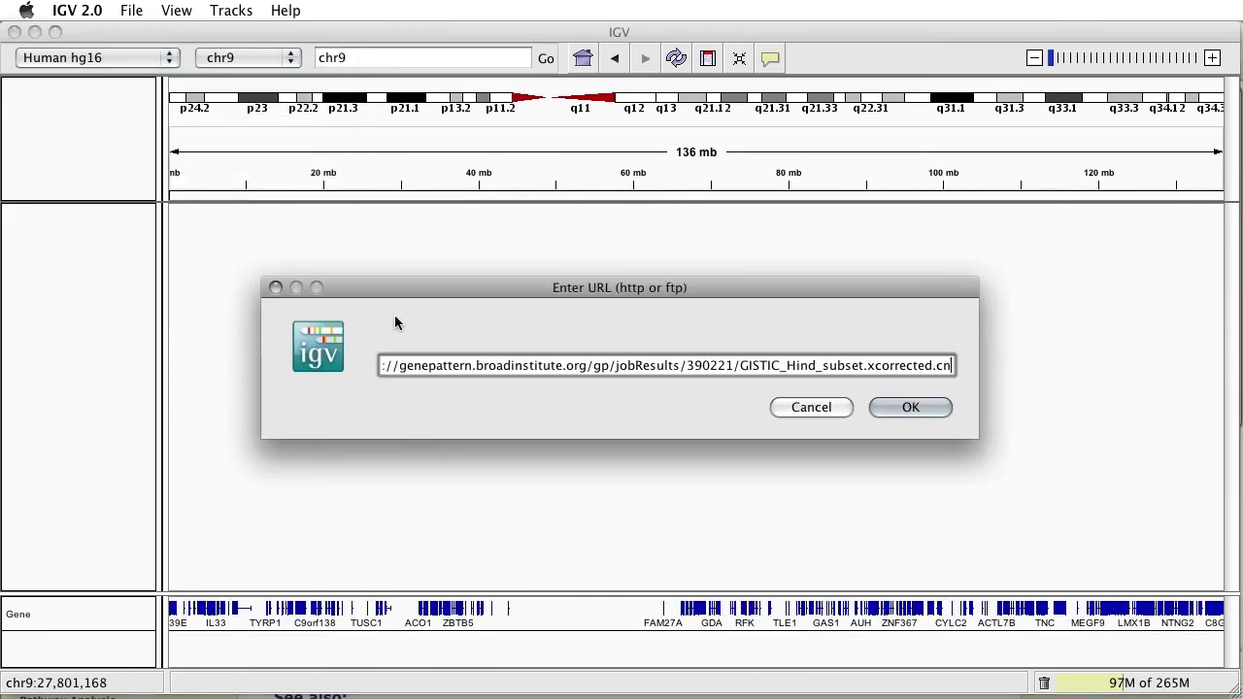
{"action": "left_click", "coordinate": [923, 409]}
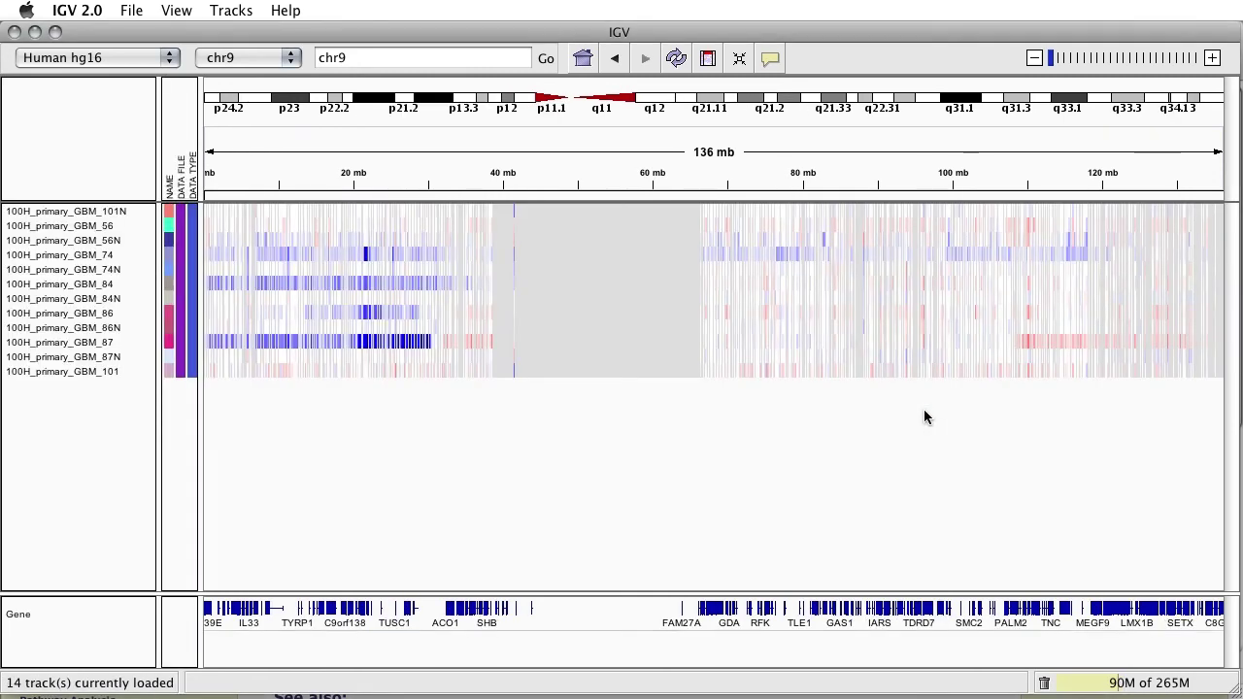